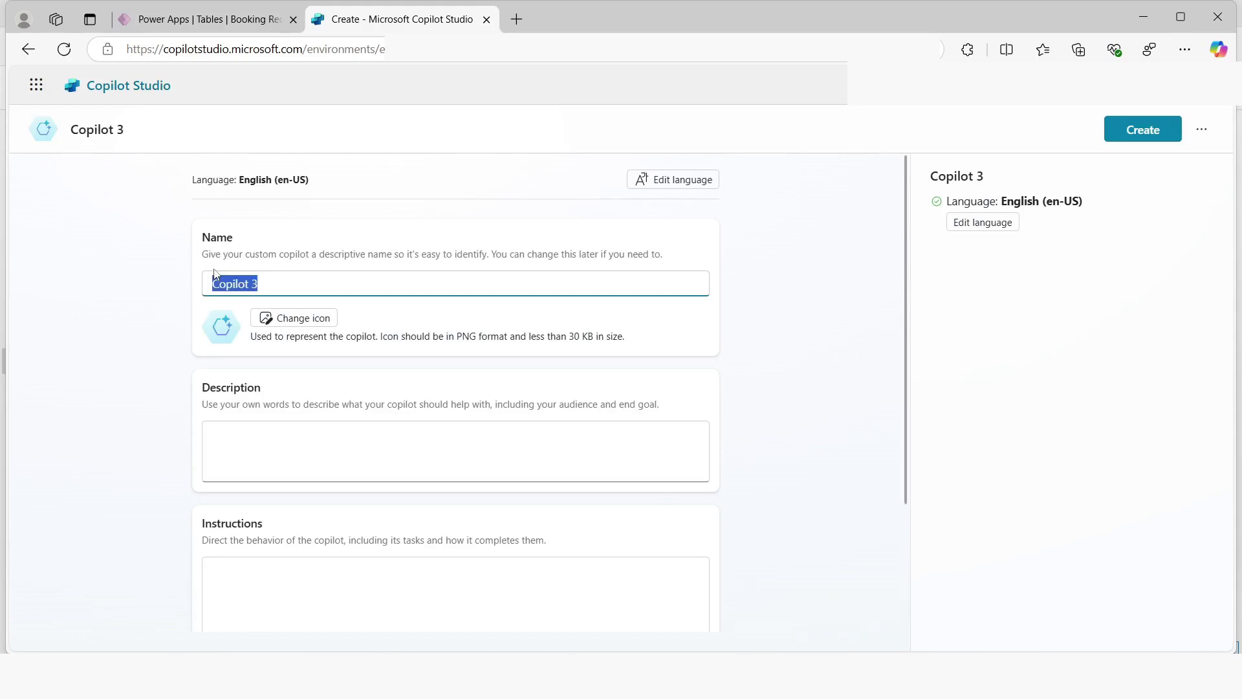
- Name the copilot "Real Estate Booking Service" and describe it as "Create booking for real estate properties"
text(Real Estate)
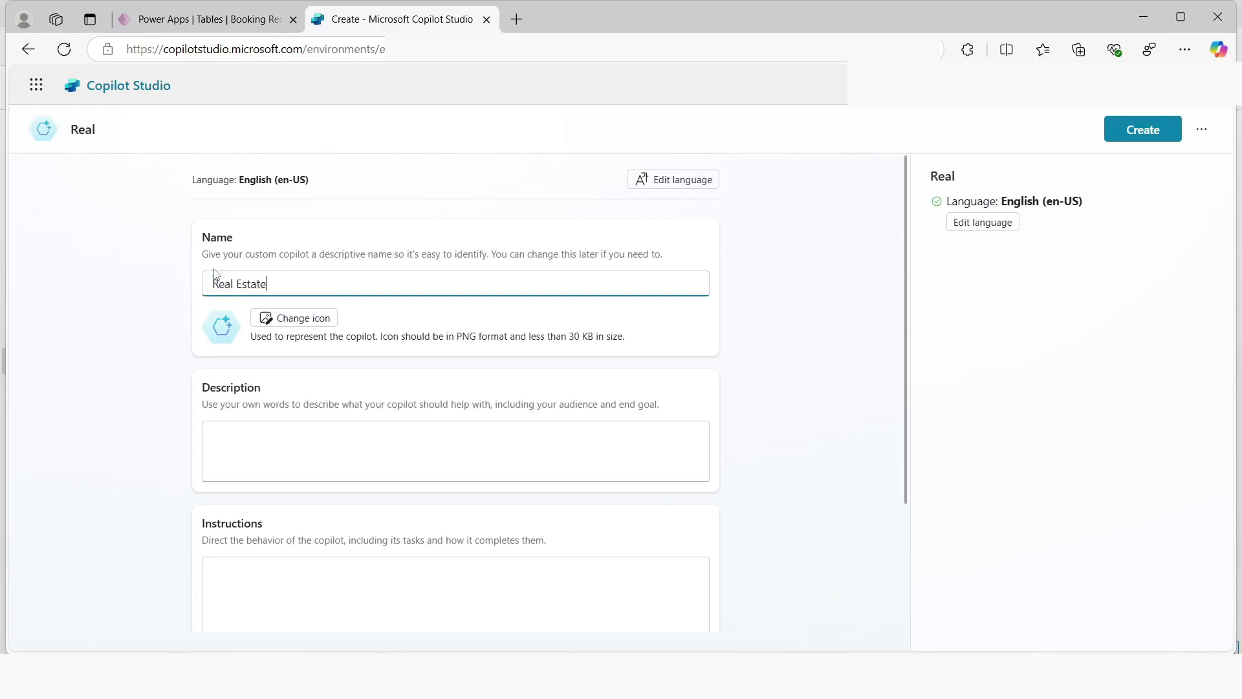
text( Booking Service)
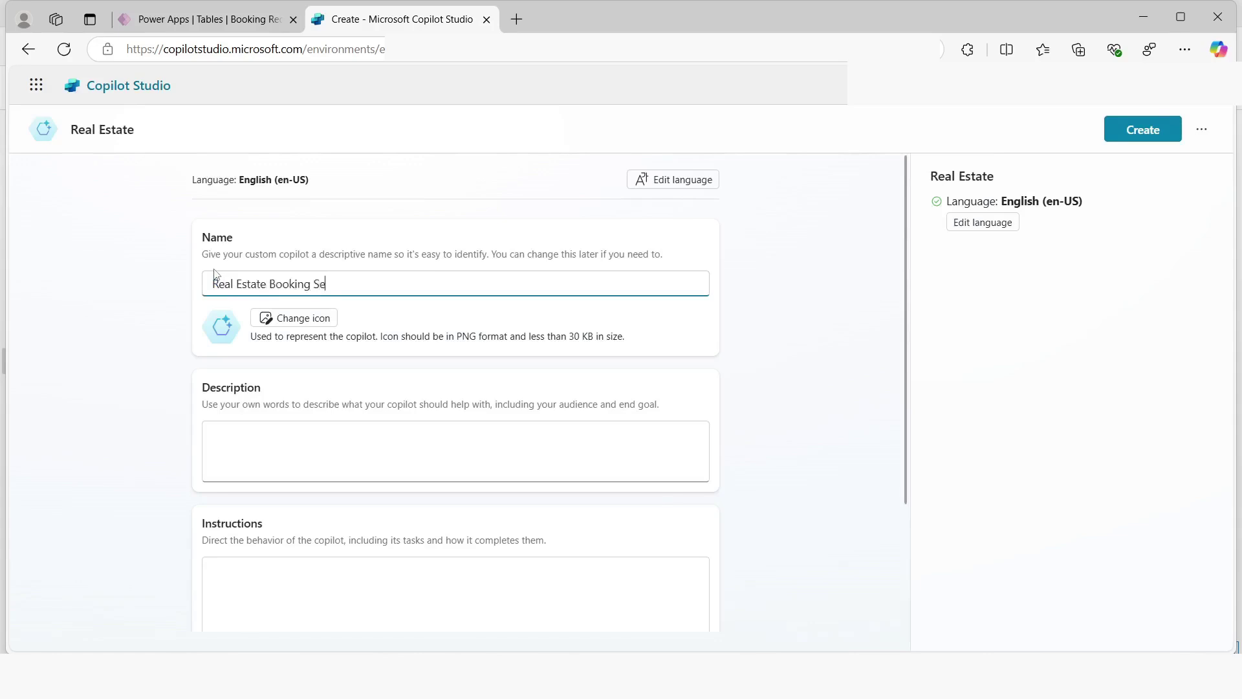
click(255, 435)
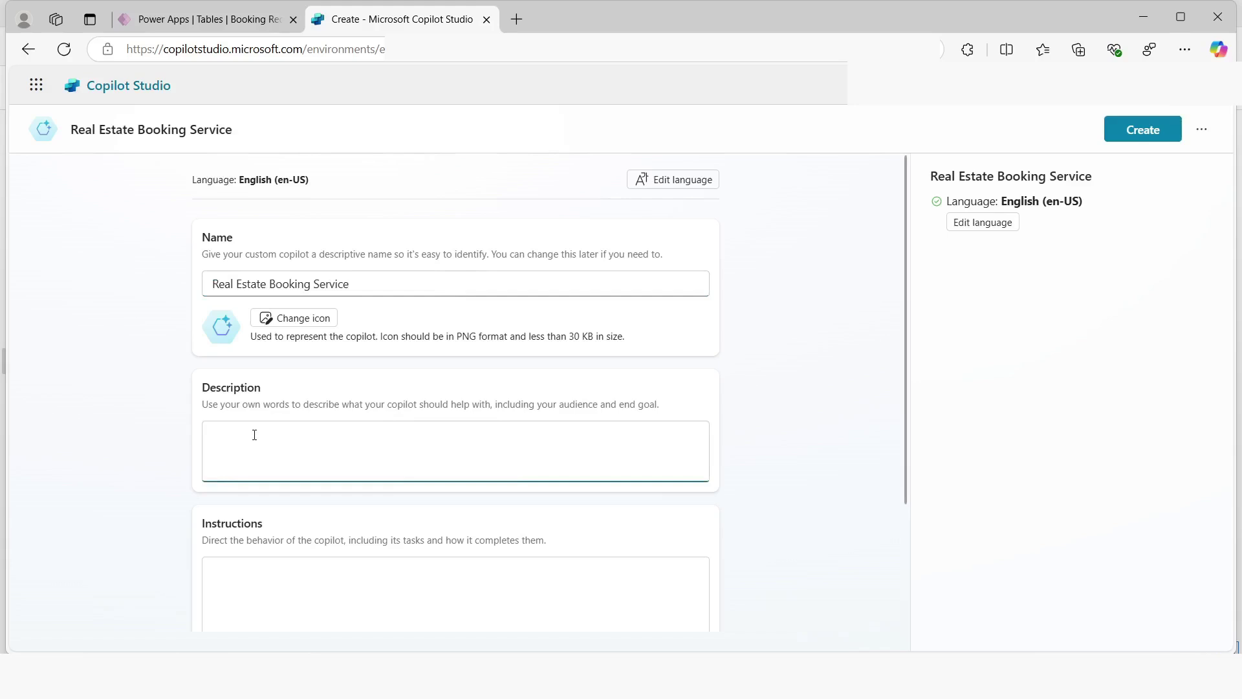
text(Create booking for real est)
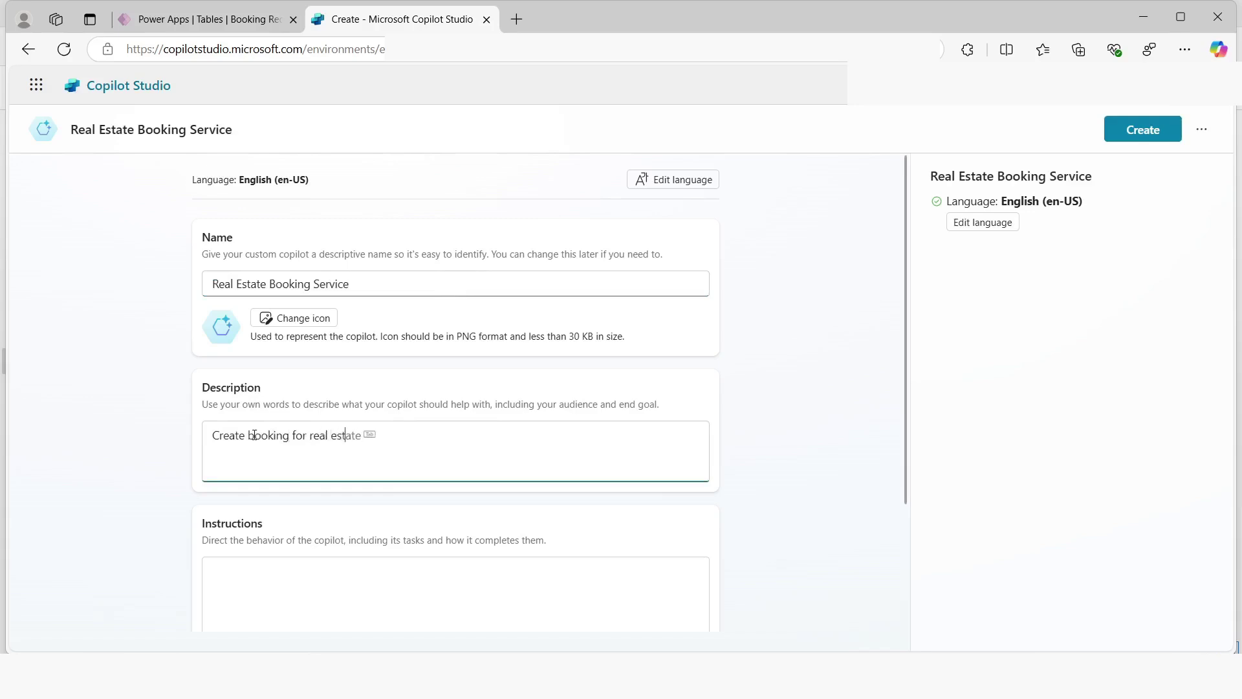
text(ate propert)
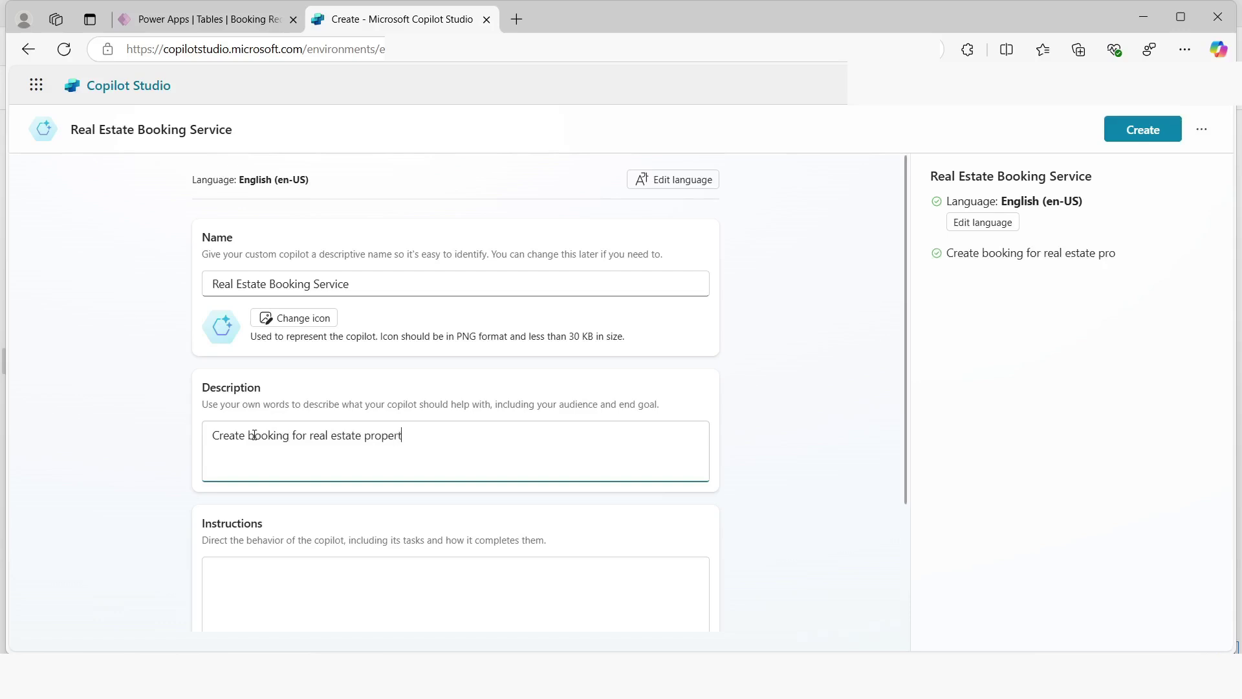
text(ies)
- Set the copilot's instructions to "Create a copilot for topics relating to creating booking for real estate properties"
click(271, 581)
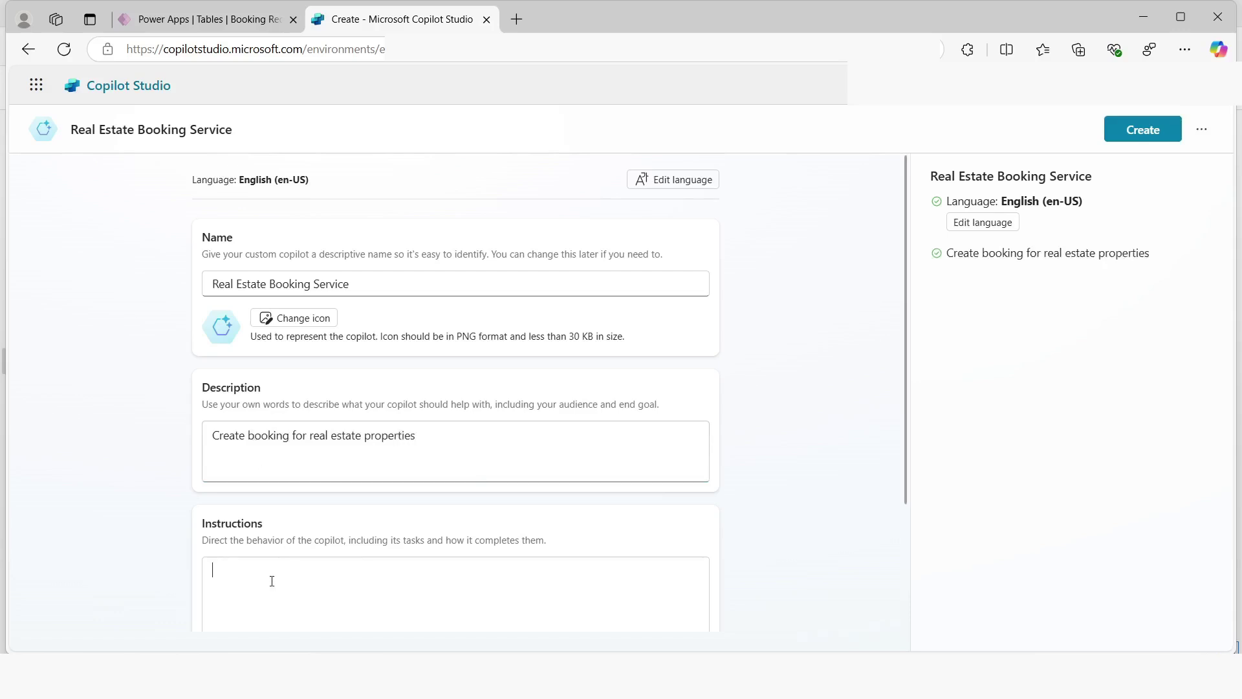
text(Create a copilot for topic)
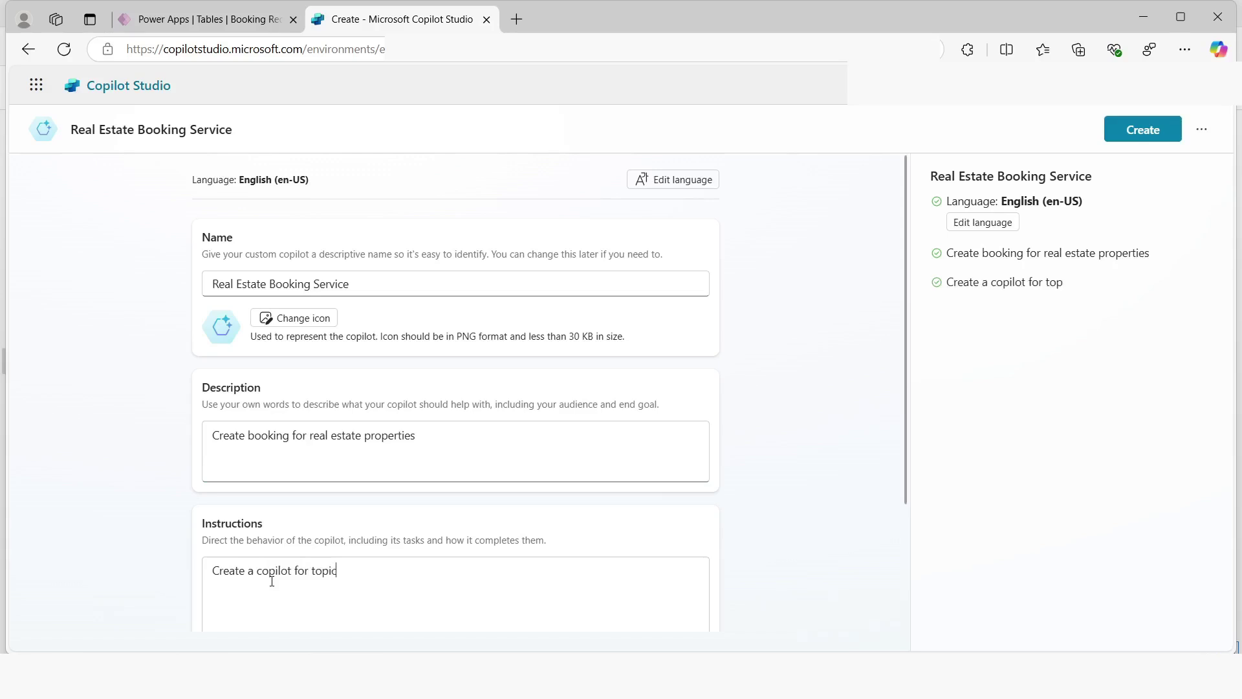
text(s relating to creating)
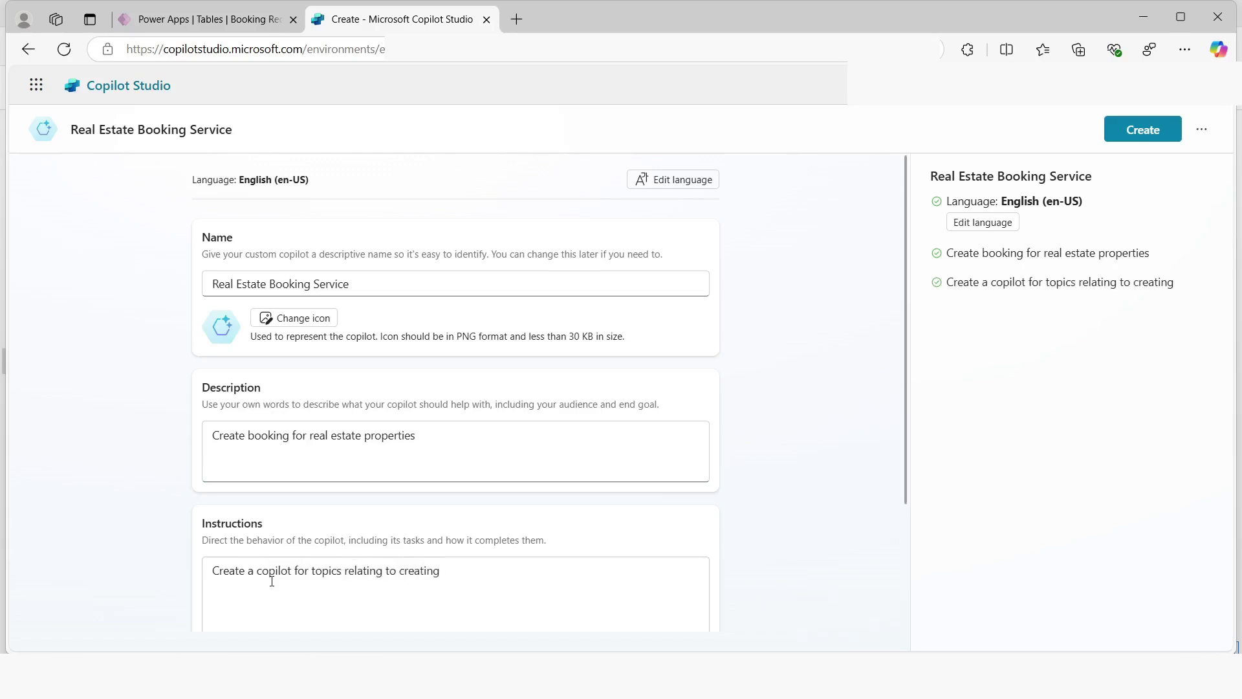
text( booking for real estate properties)
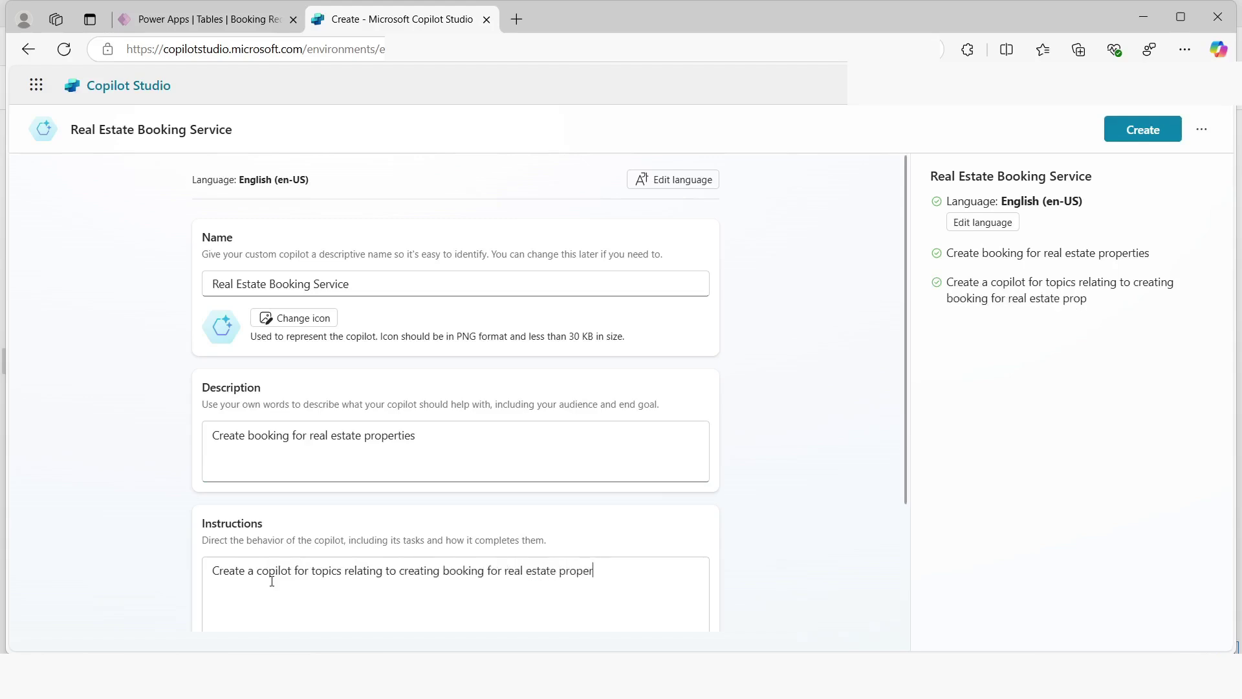
- Assign the copilot to the Bookings solution in its advanced settings, save them, and create the copilot
scroll(166, 477, down, 3)
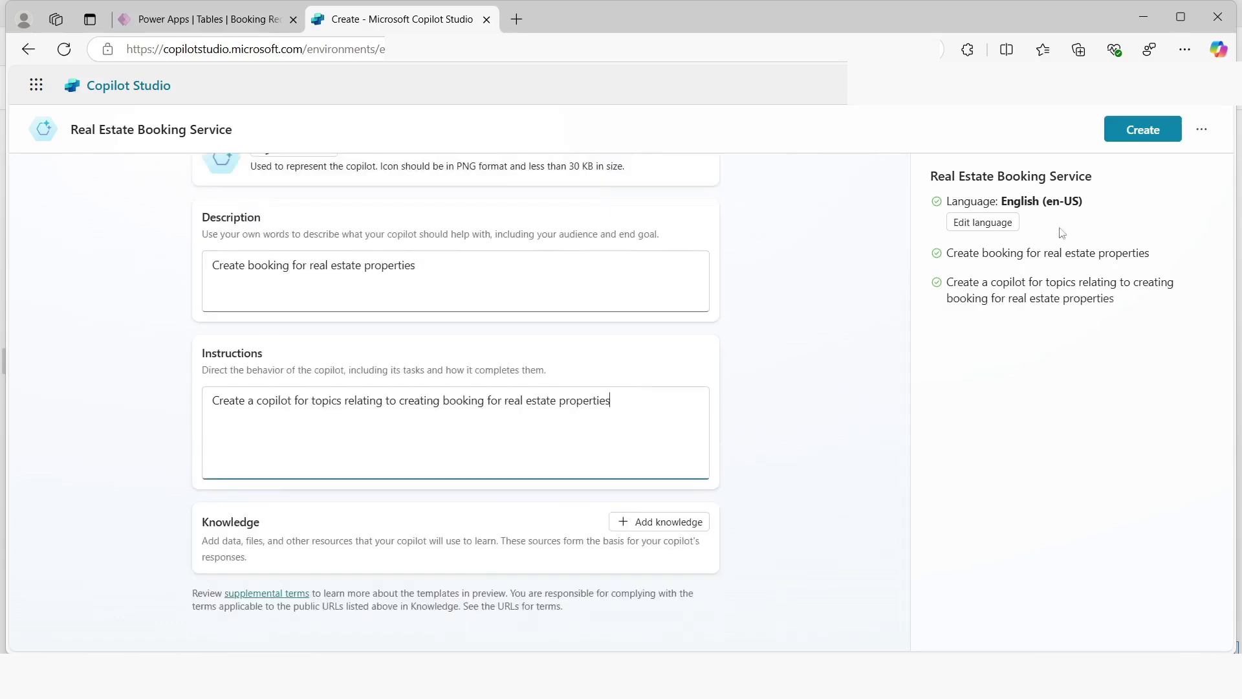
click(1203, 131)
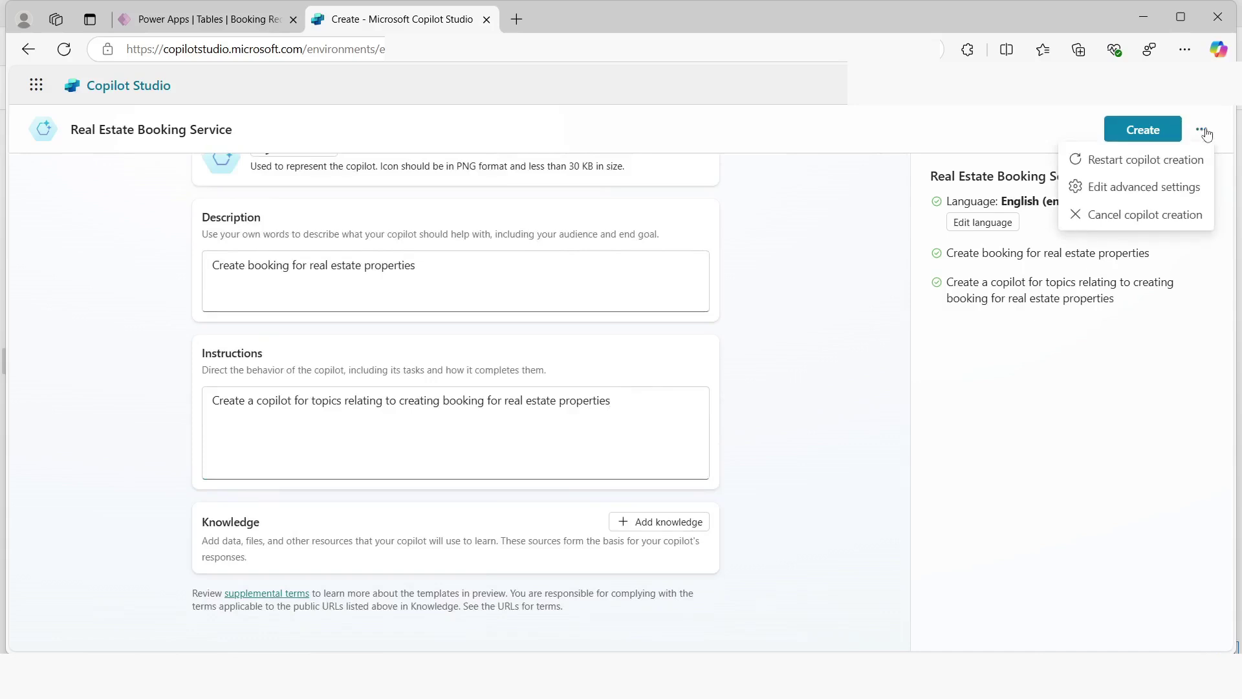
click(1109, 190)
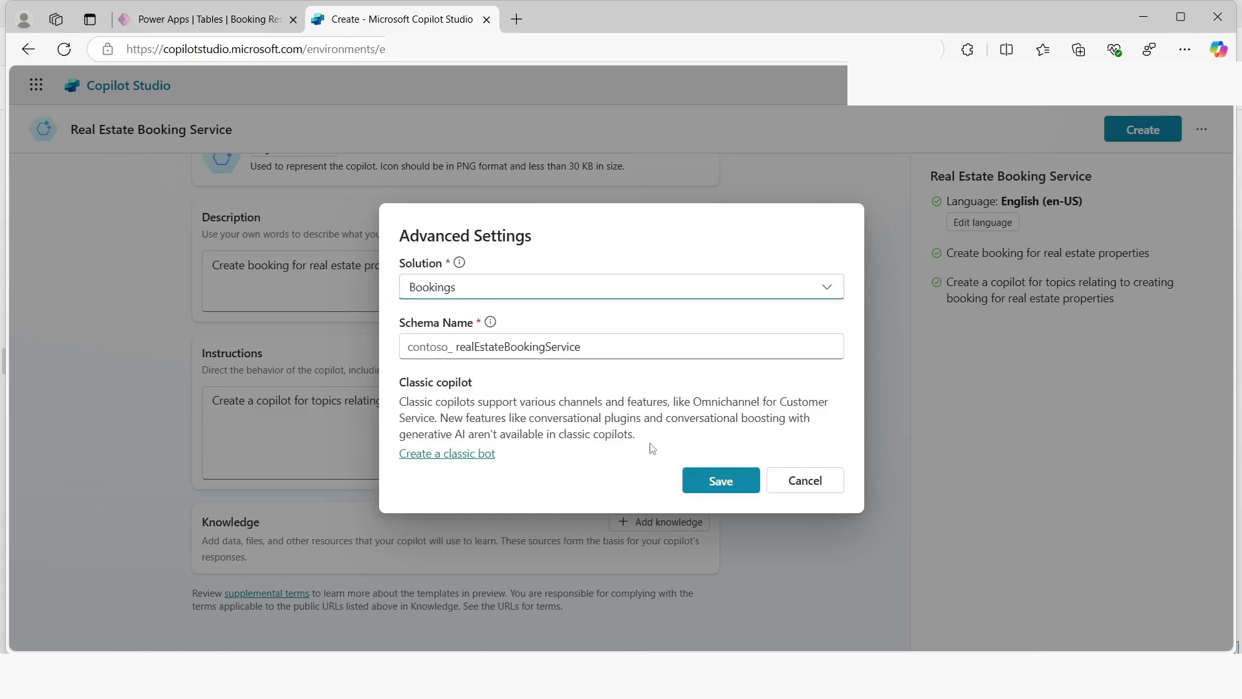
click(707, 487)
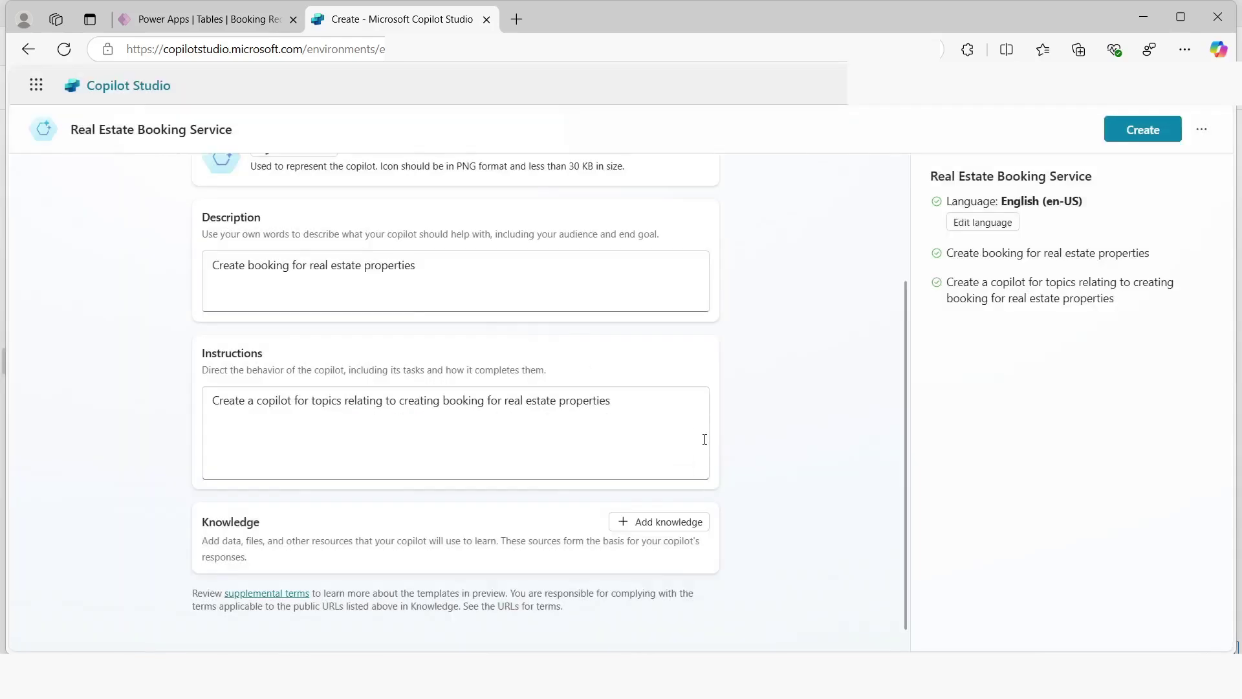
click(1140, 130)
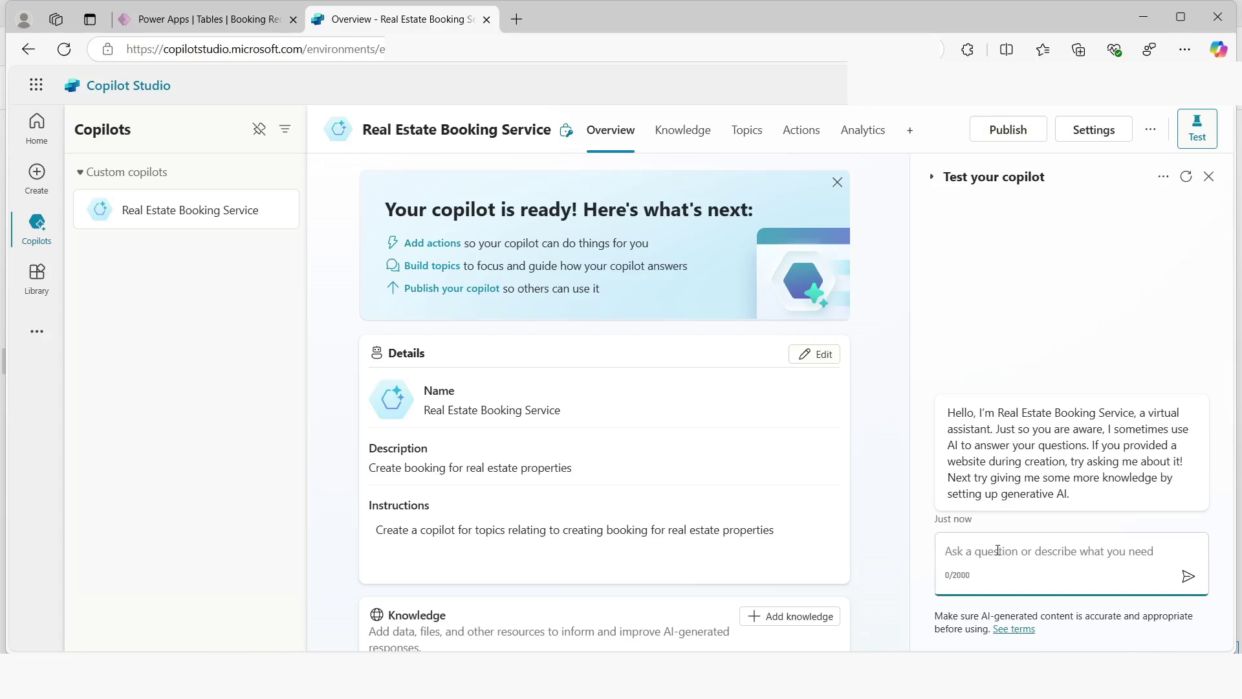
- Test the copilot by asking "How do i make a booking?" and read through its answer
text(How)
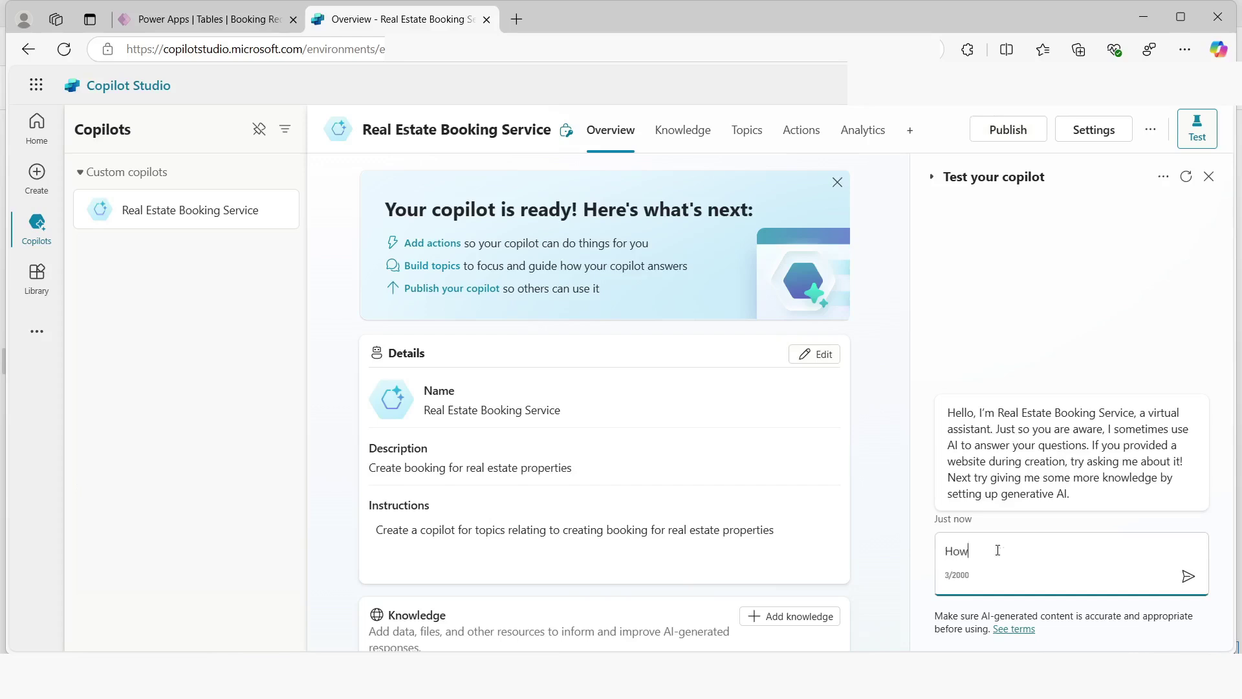
text( do i make a booking)
key(Return)
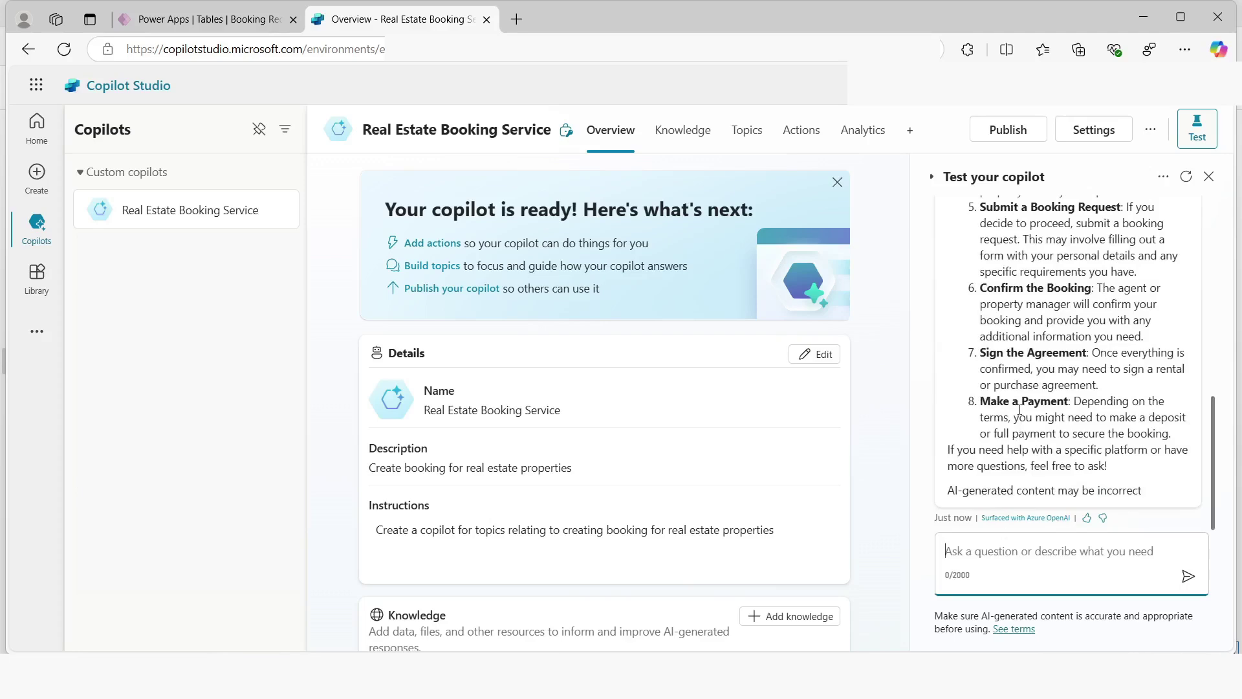
scroll(1016, 402, up, 4)
scroll(1017, 402, up, 3)
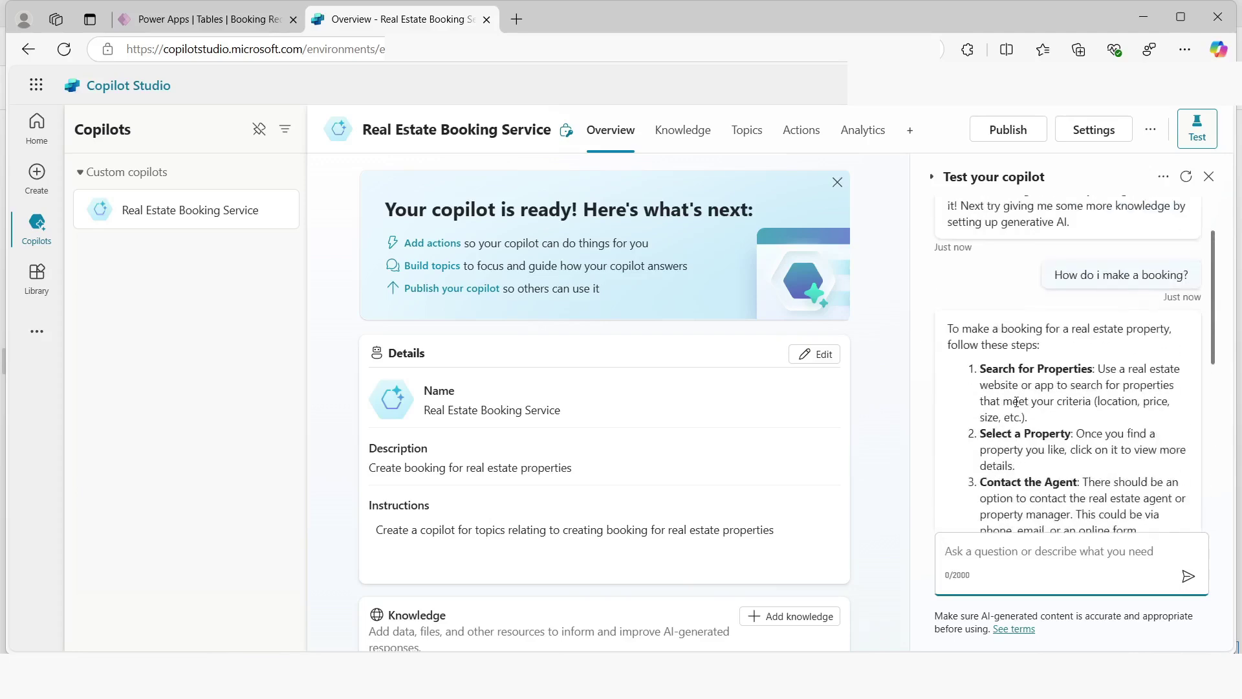
scroll(1017, 403, down, 5)
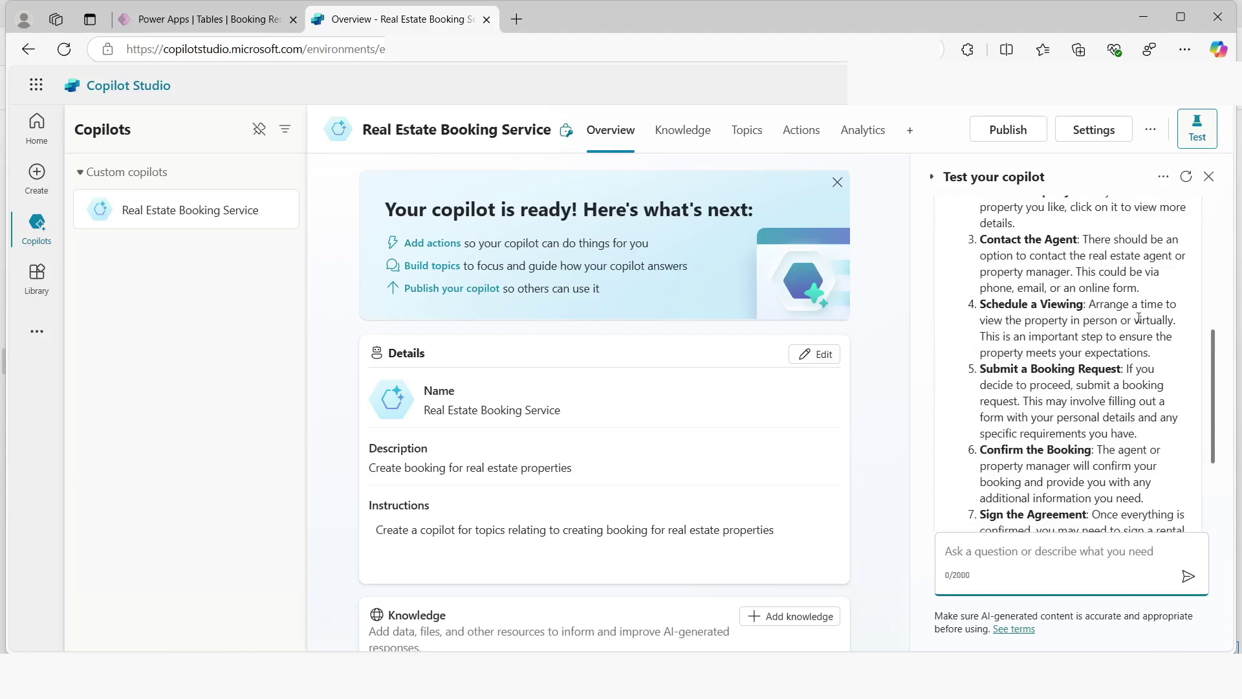
- Change the copilot's security authentication to No authentication and save the configuration
click(1091, 133)
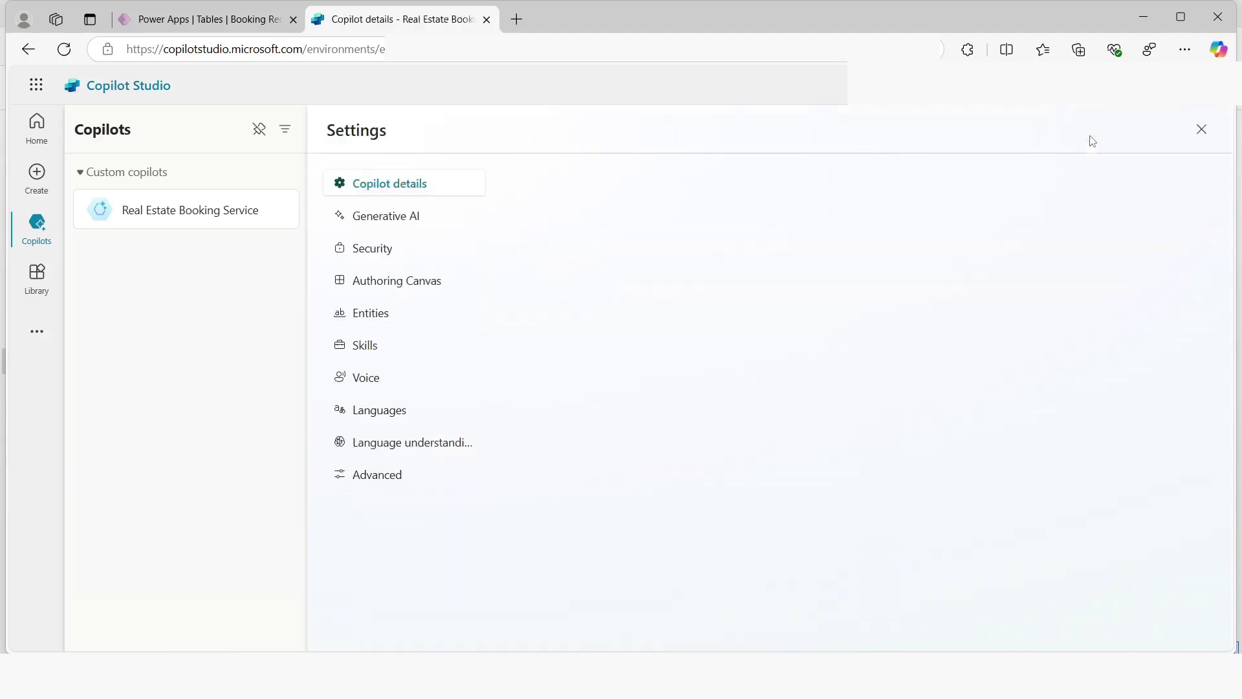
click(362, 250)
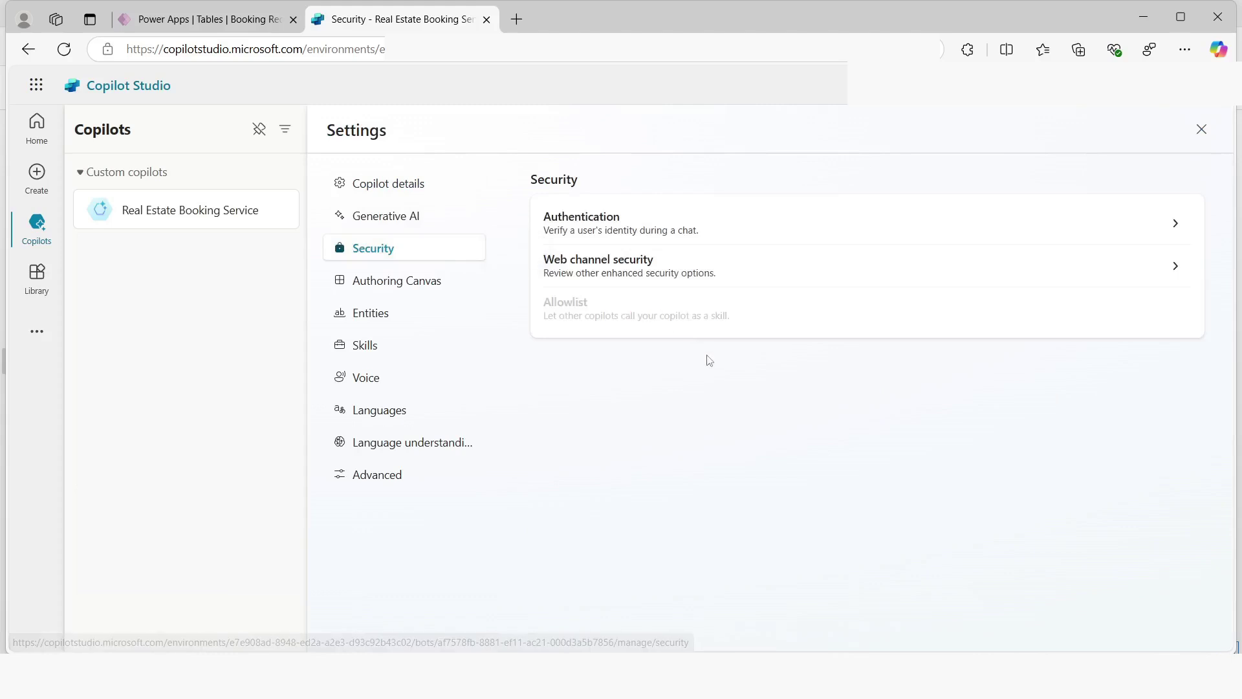
click(1178, 221)
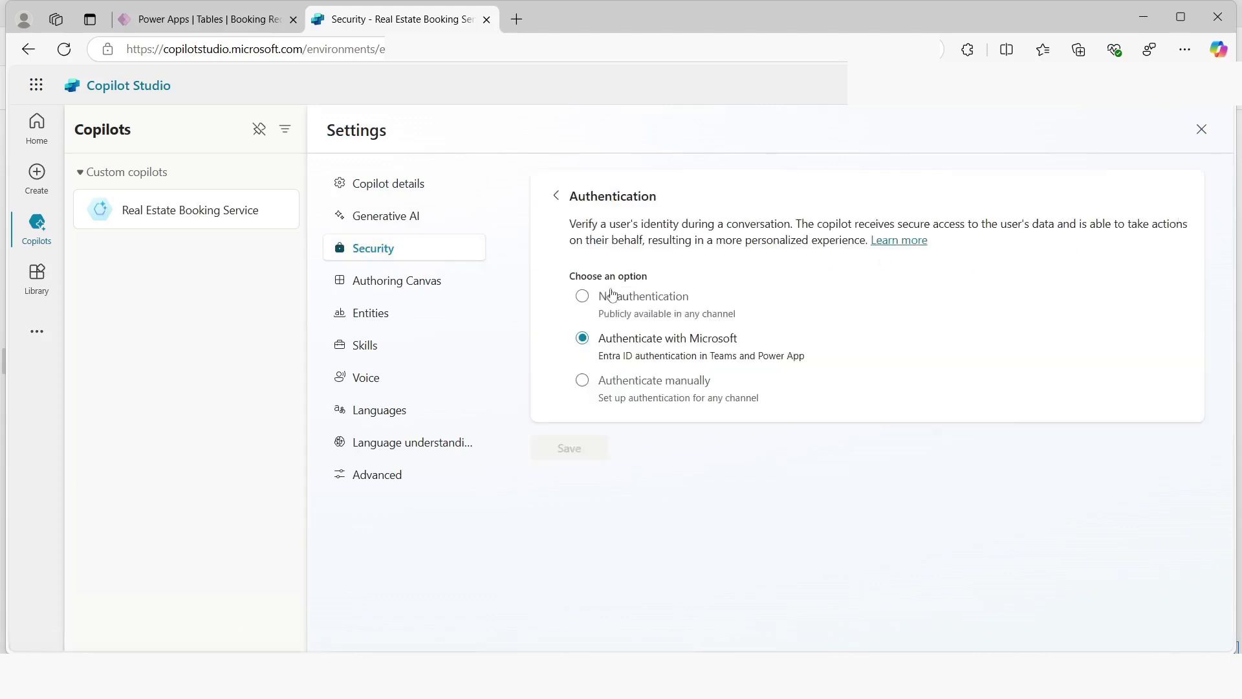
click(583, 296)
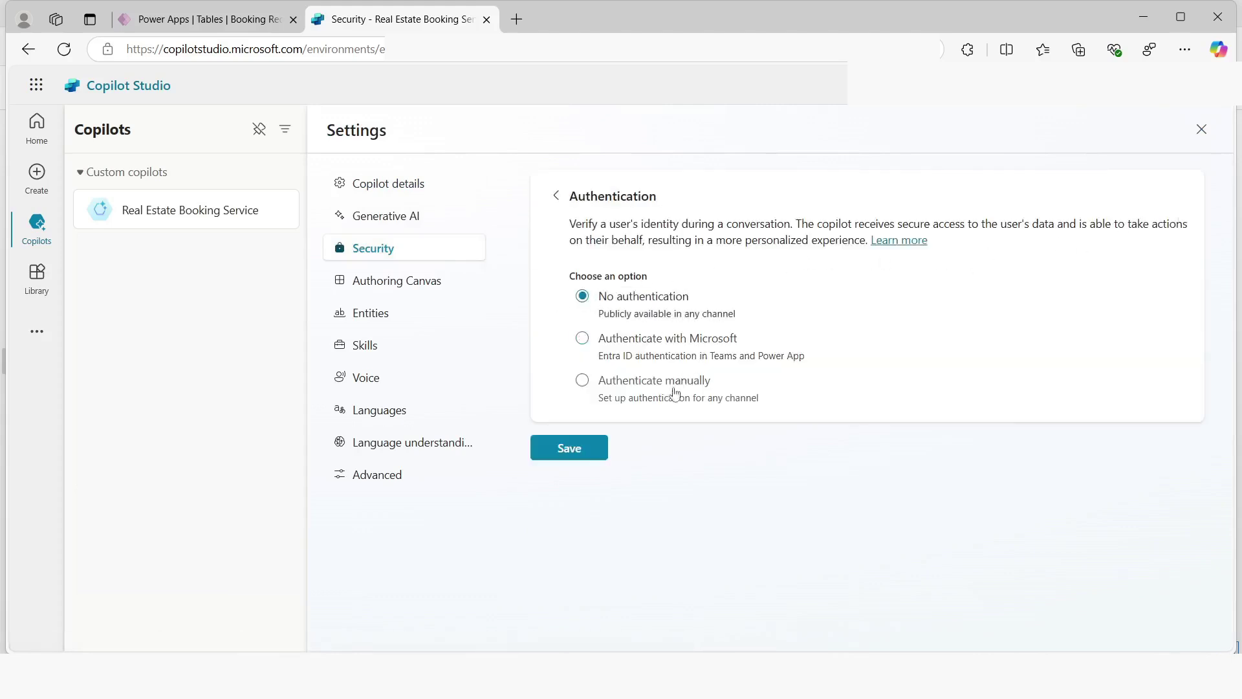
click(602, 455)
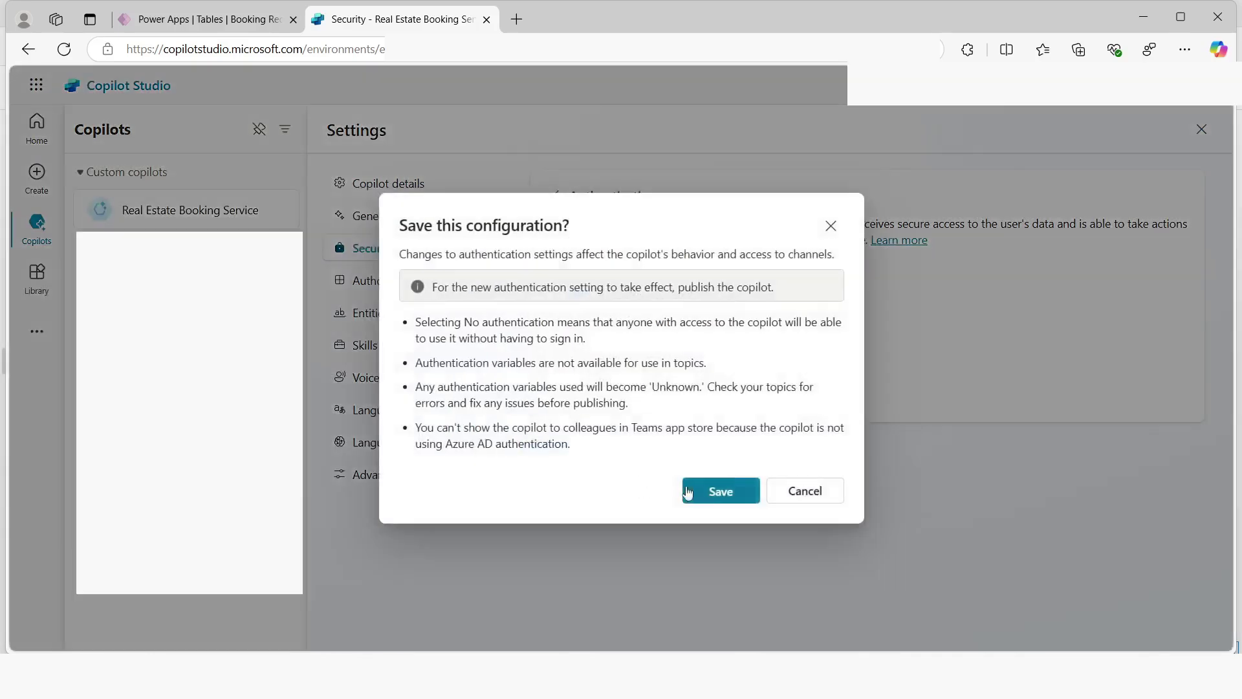
click(722, 493)
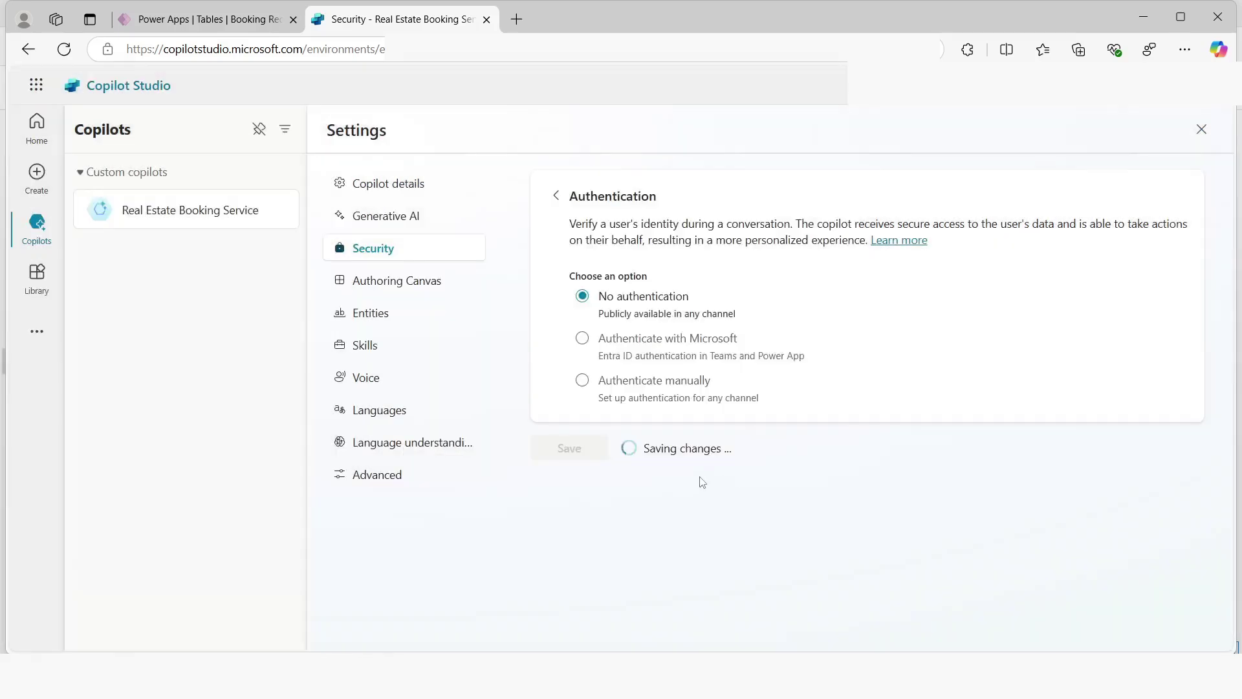
- Review the copilot's custom topics, checking the options for Lesson 1 and switching the Start Over topic off and back on
click(170, 211)
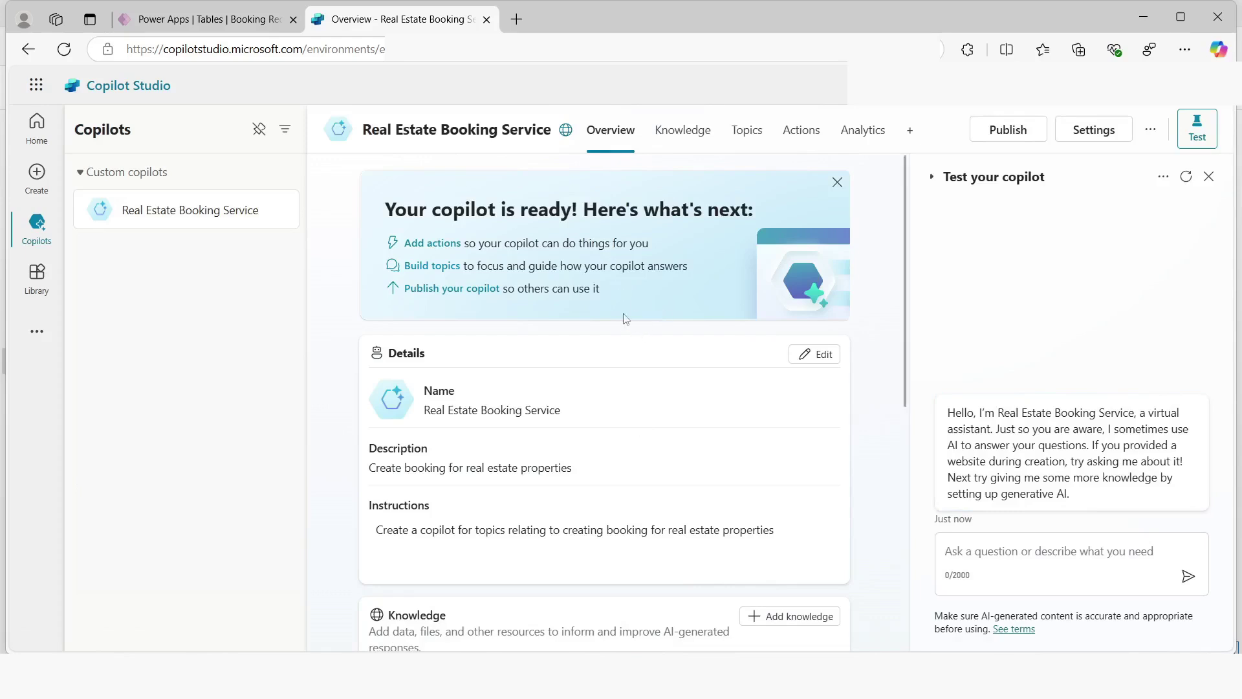
click(745, 132)
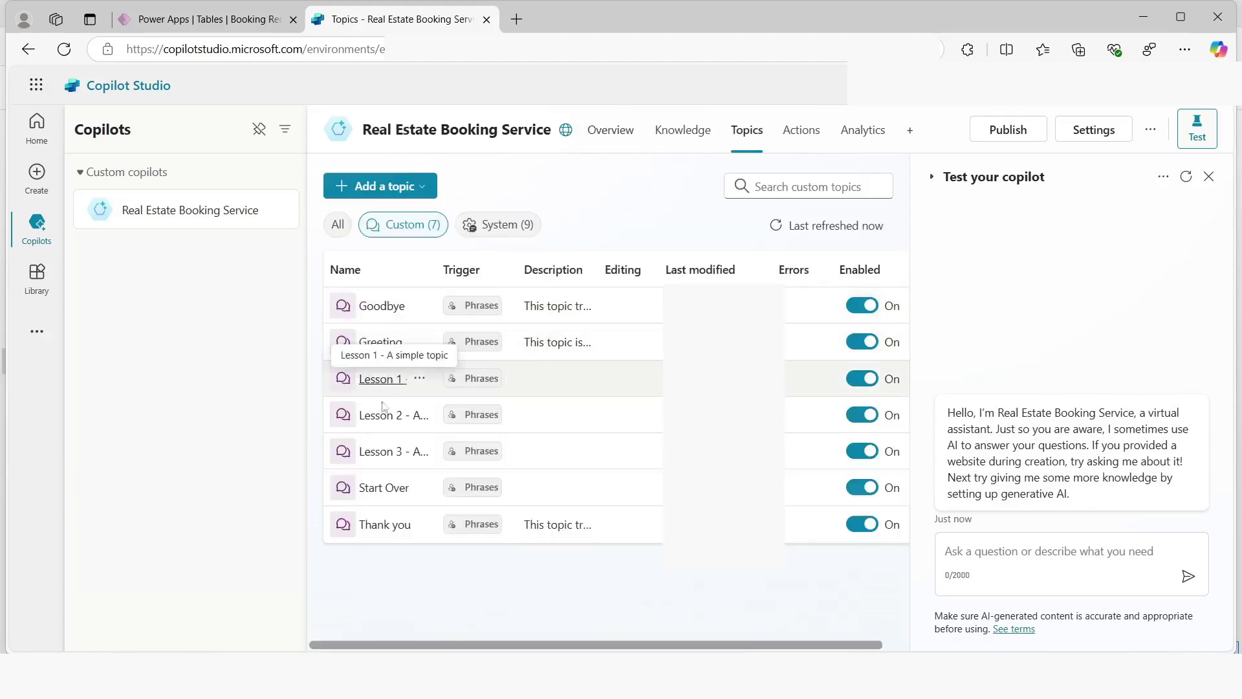
click(420, 379)
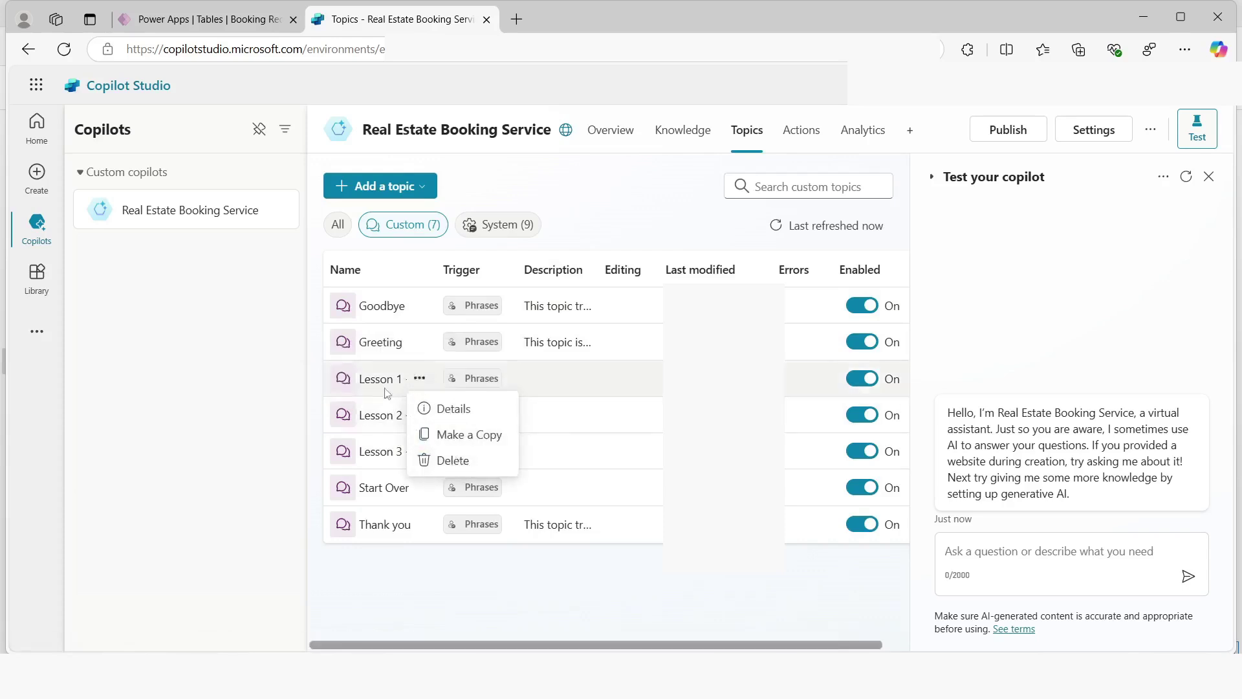
click(590, 228)
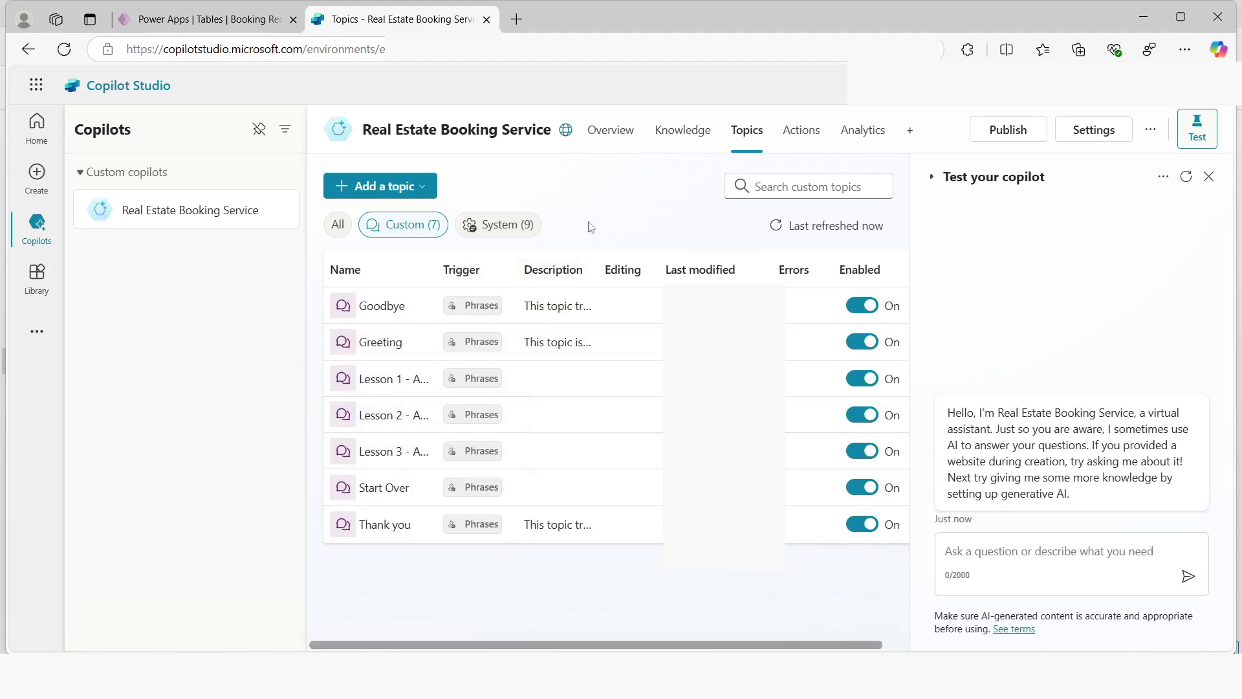
click(860, 489)
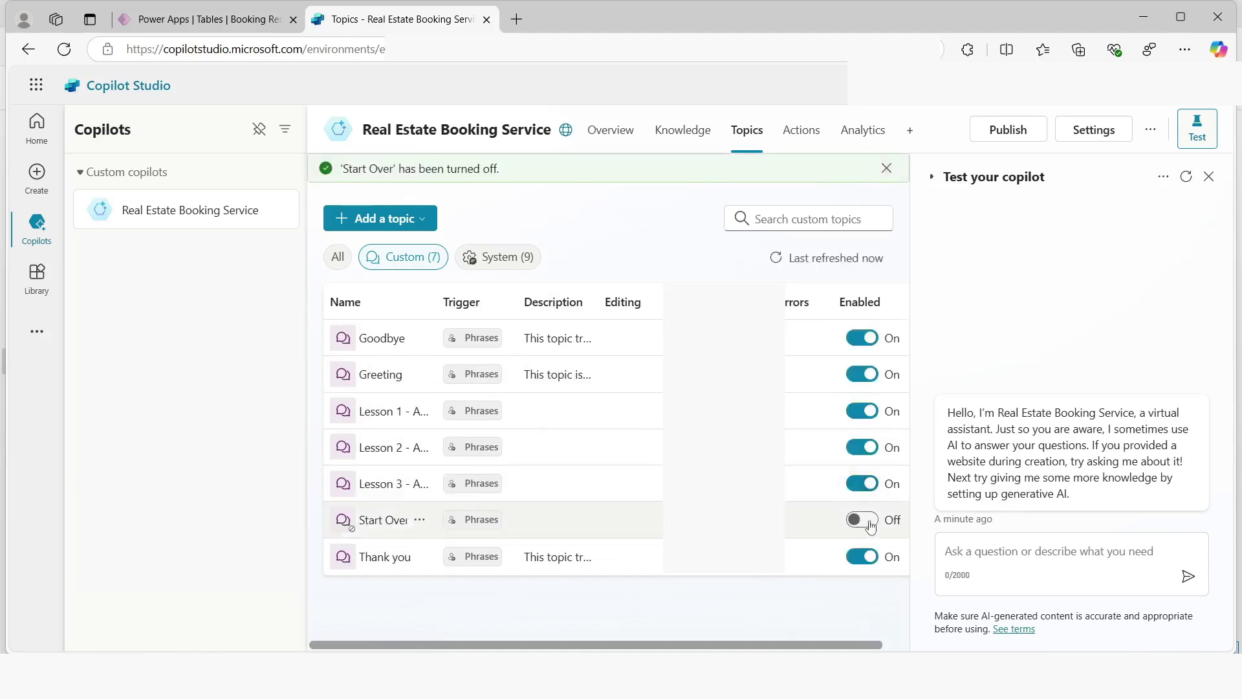
click(869, 523)
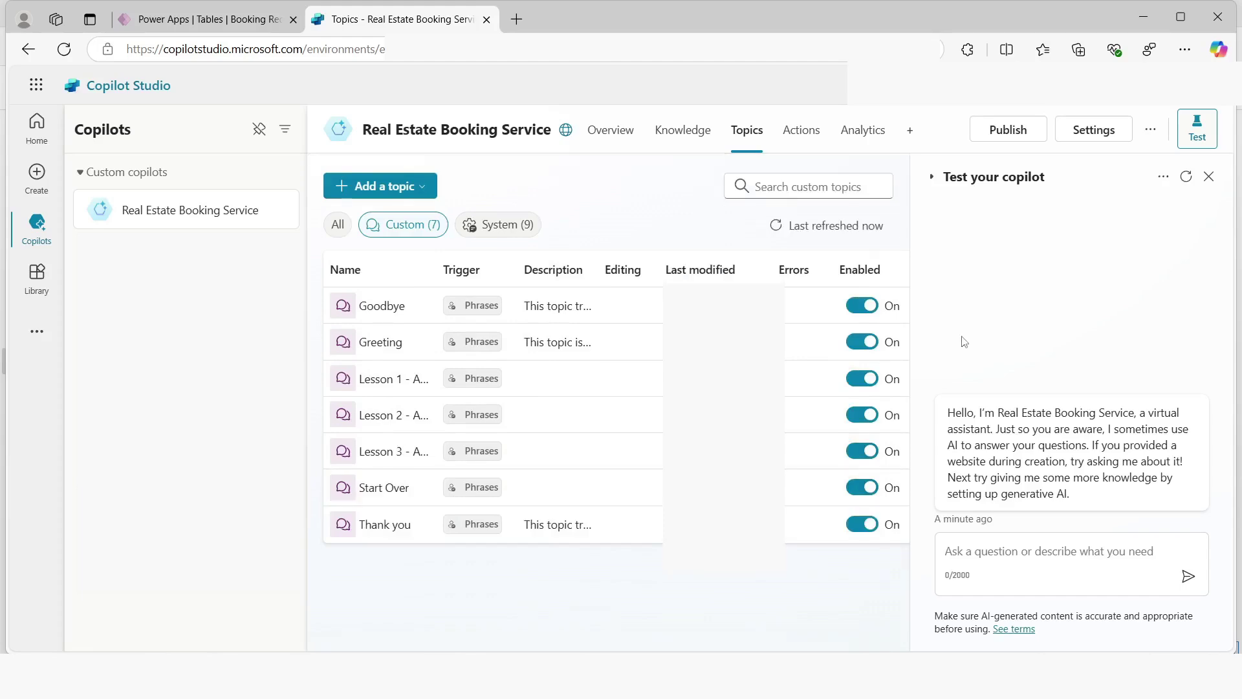
- Go to the copilot's demo website option and look through the channels available for it
click(1151, 131)
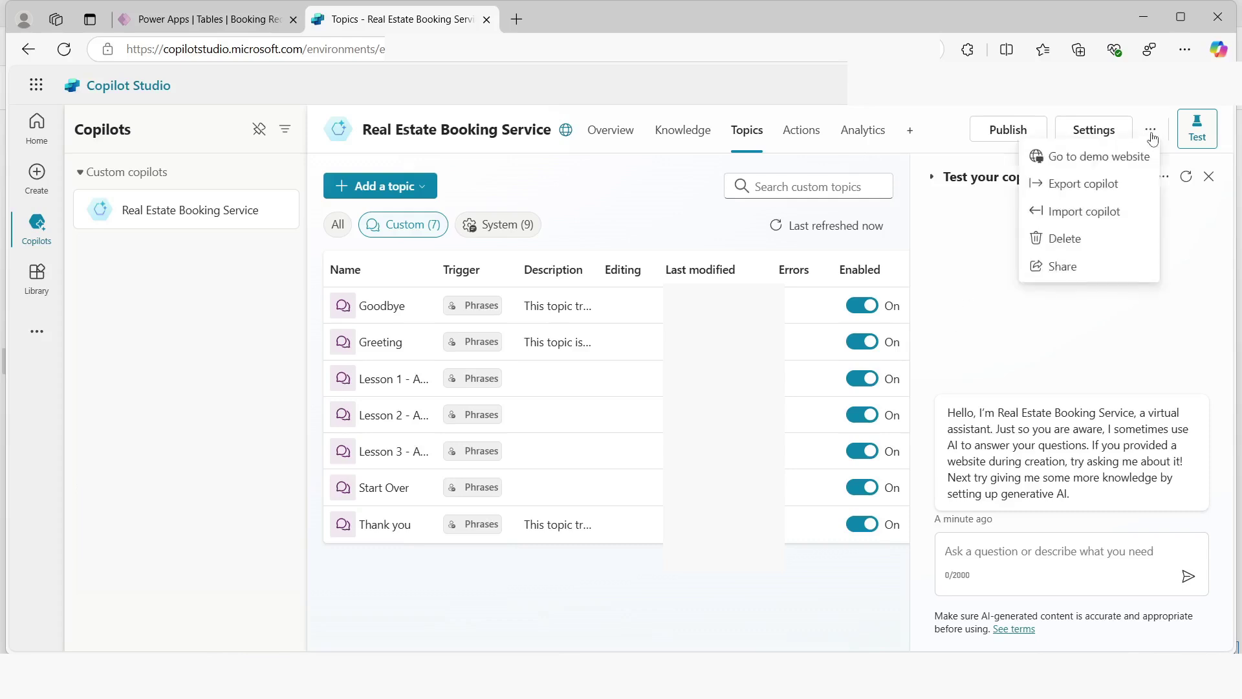
click(1069, 162)
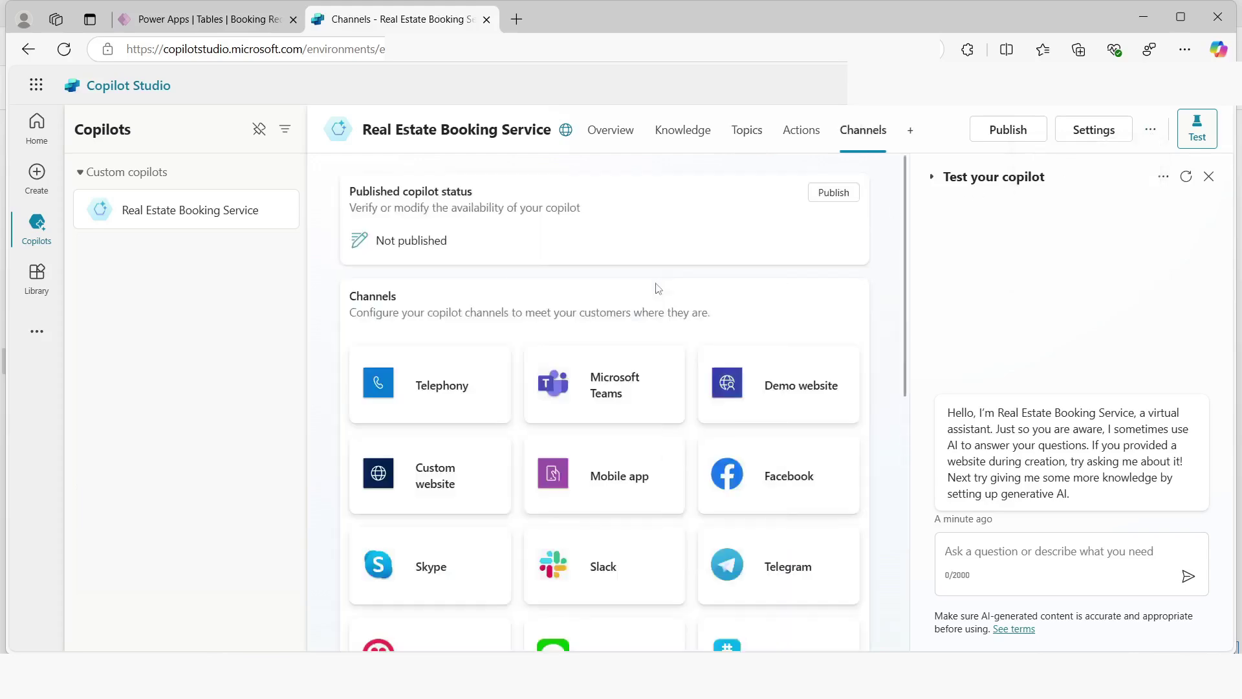
scroll(460, 274, down, 2)
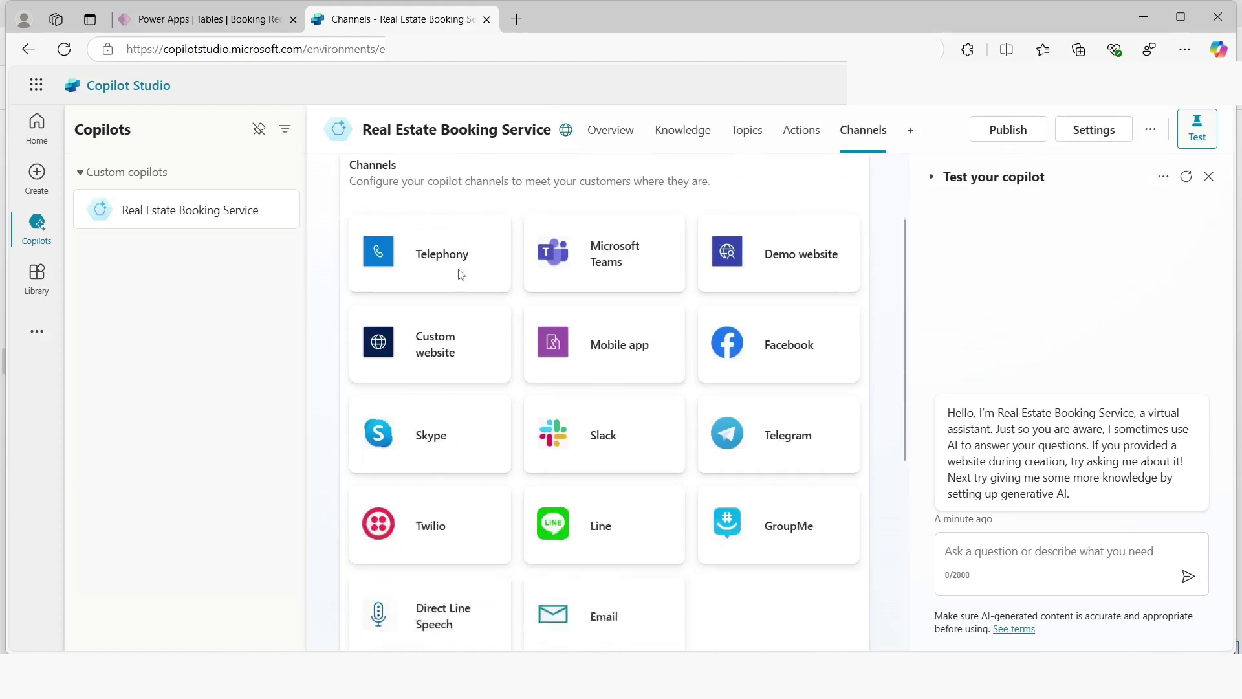
scroll(462, 291, down, 2)
scroll(777, 396, up, 4)
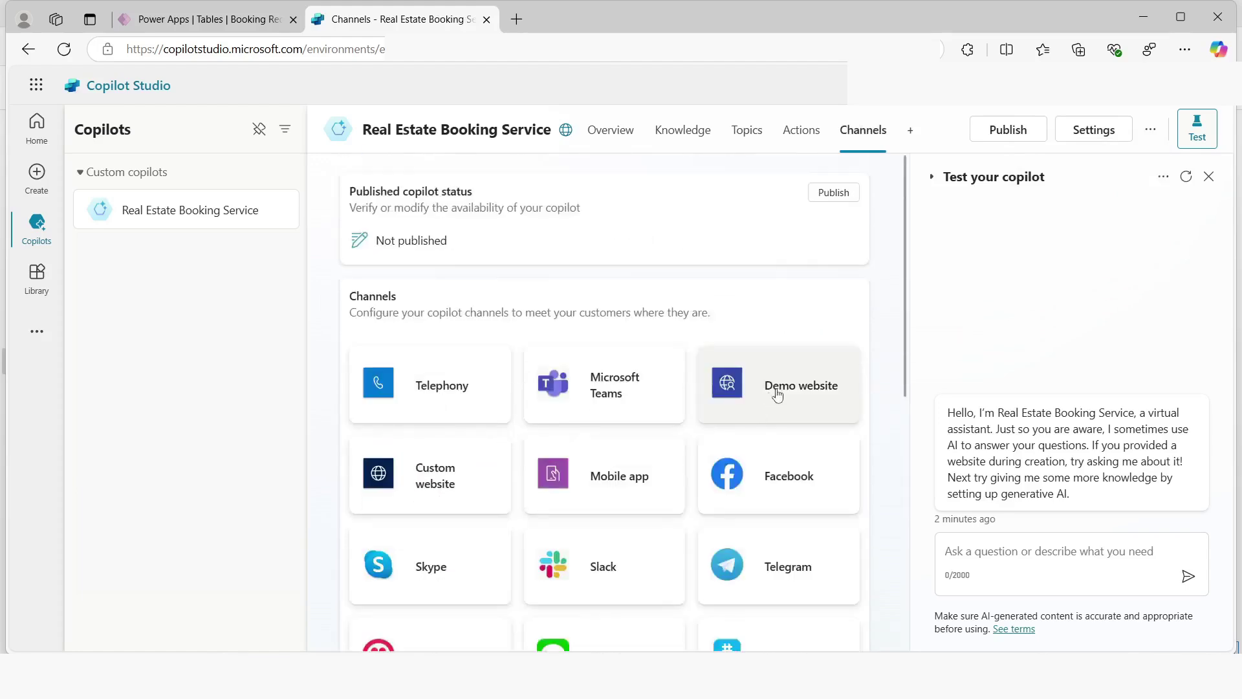
- Set the Demo website channel's welcome message to "What information is needed to book a viewing for a real estate property?" and save the channel
click(777, 396)
click(775, 254)
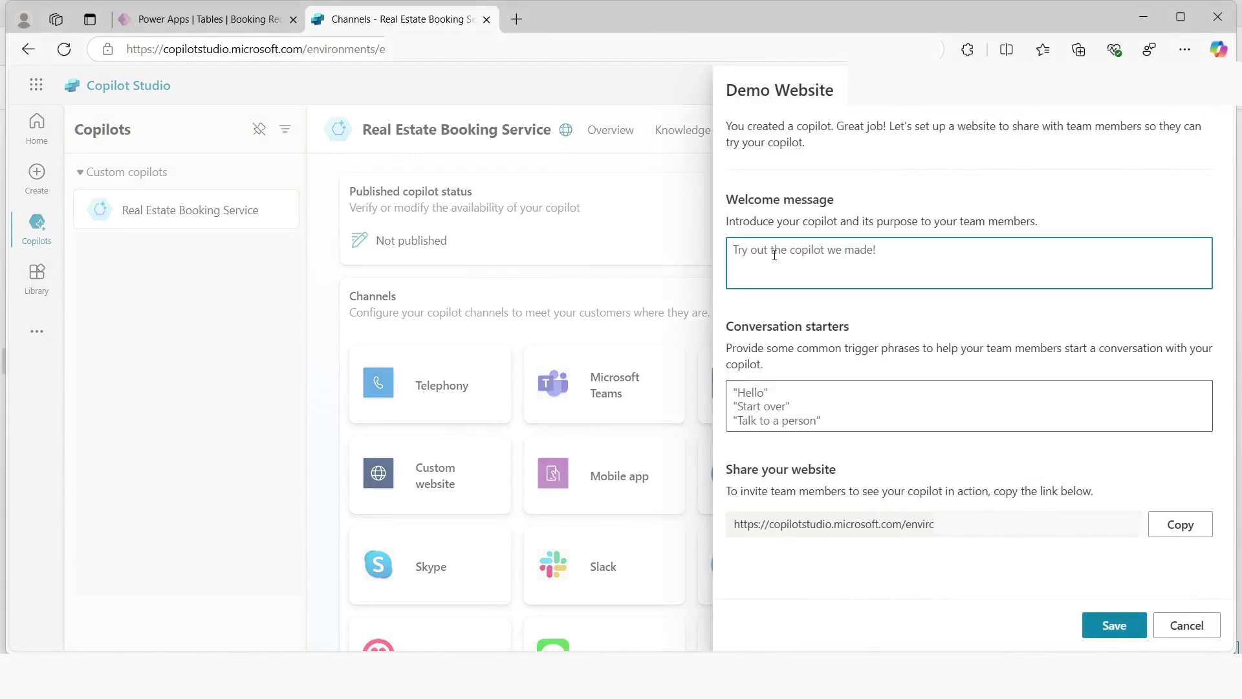
text(What)
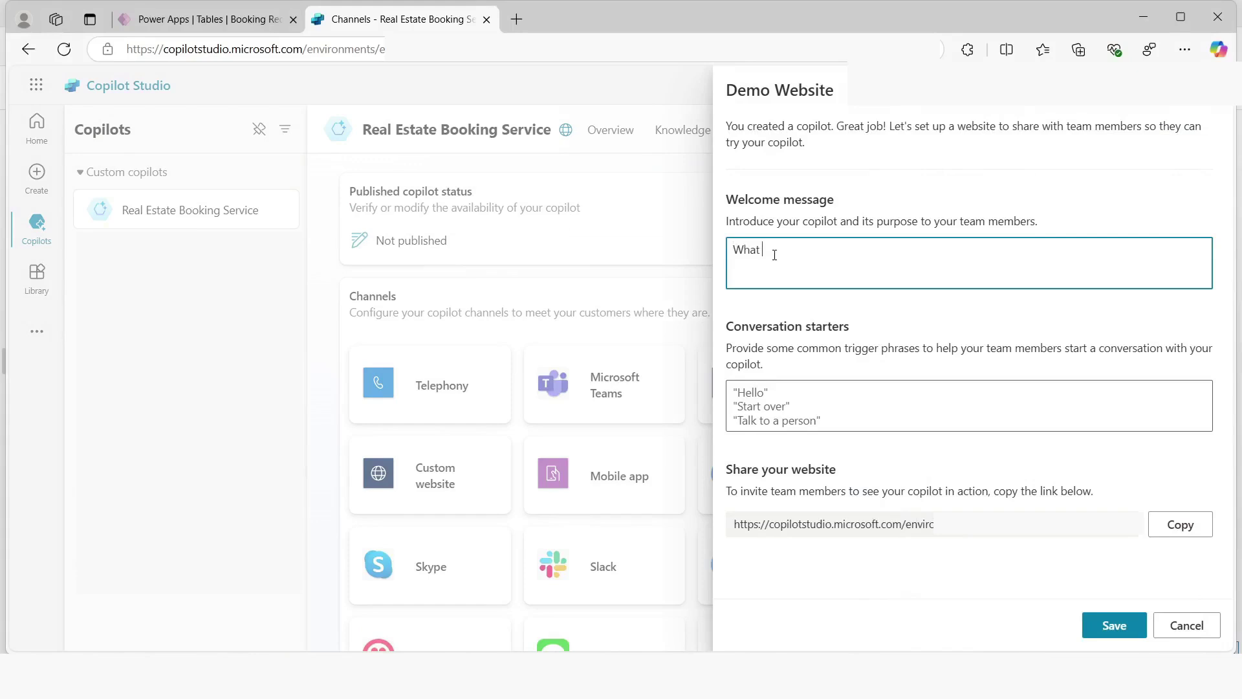
text( information is need)
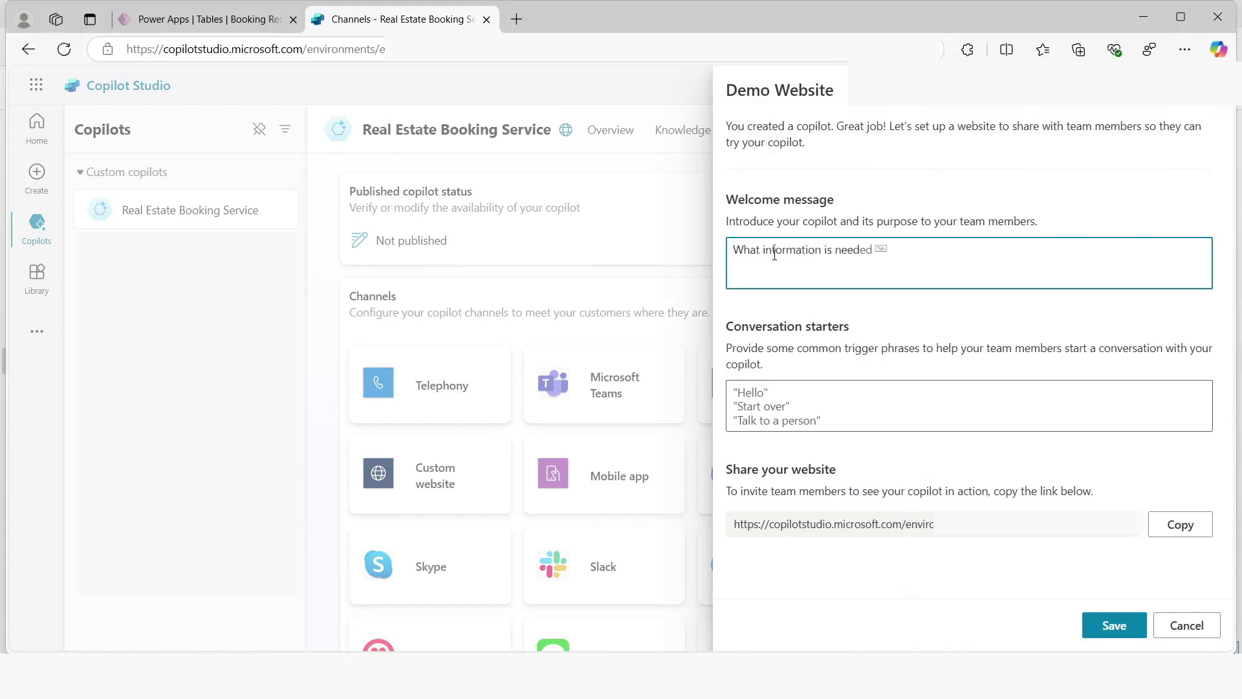
text(ed to book a viewing for a real esra)
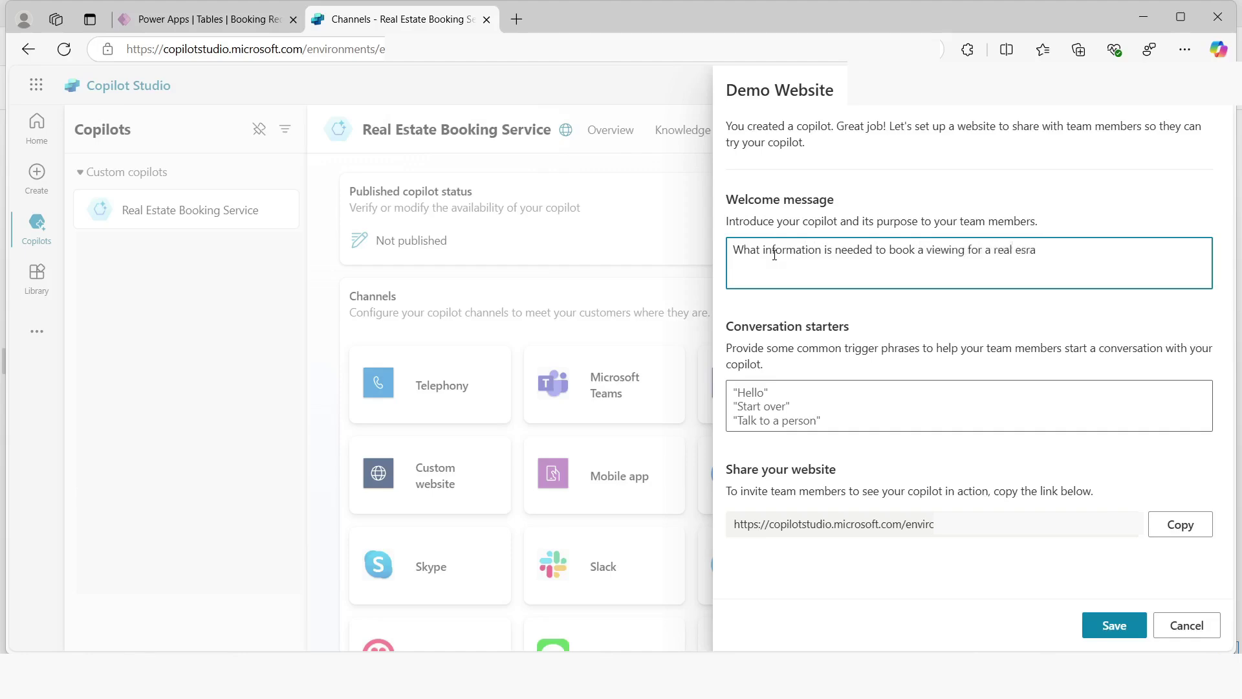
key(BackSpace)
text(tate property?)
click(1113, 624)
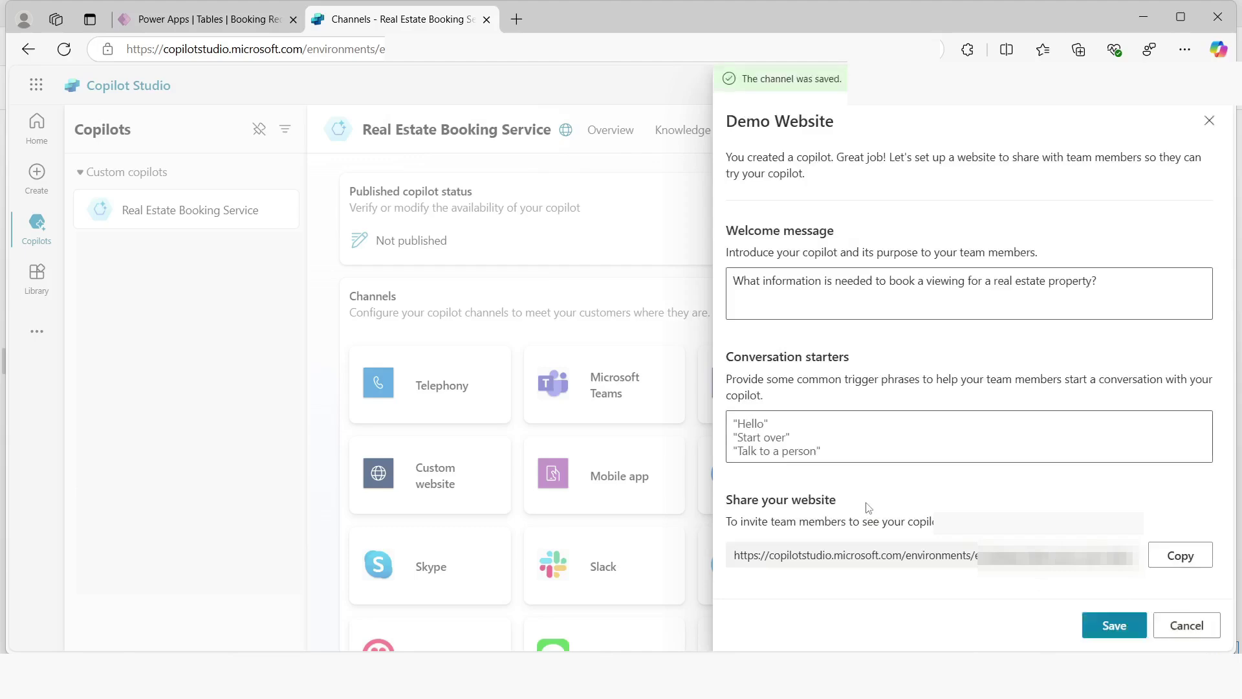
click(1186, 624)
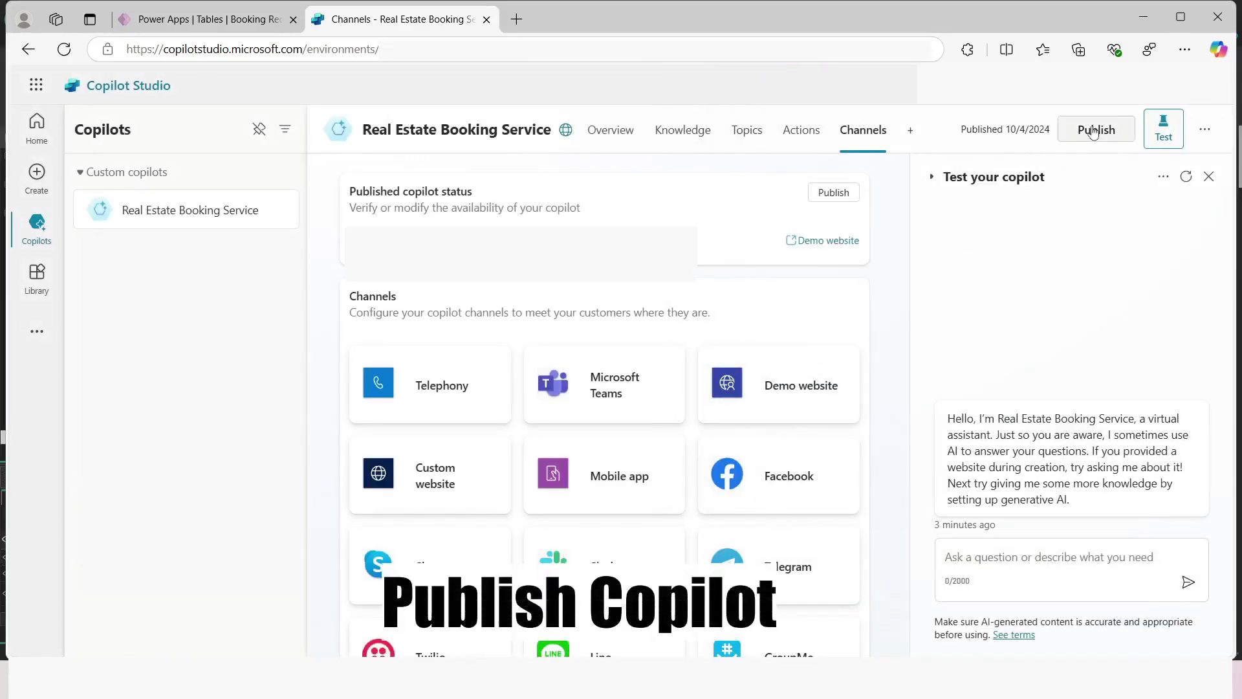
- Publish the Real Estate Booking Service copilot to its connected channels and dismiss the publishing dialog
click(1093, 132)
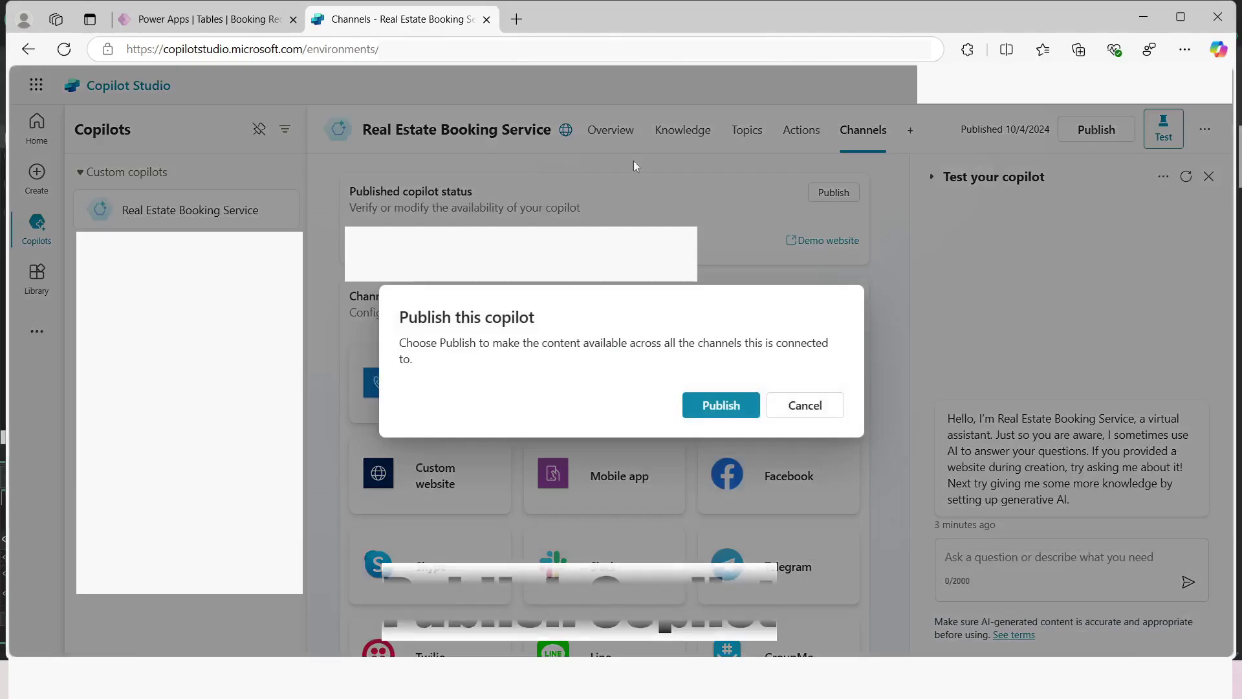
click(711, 405)
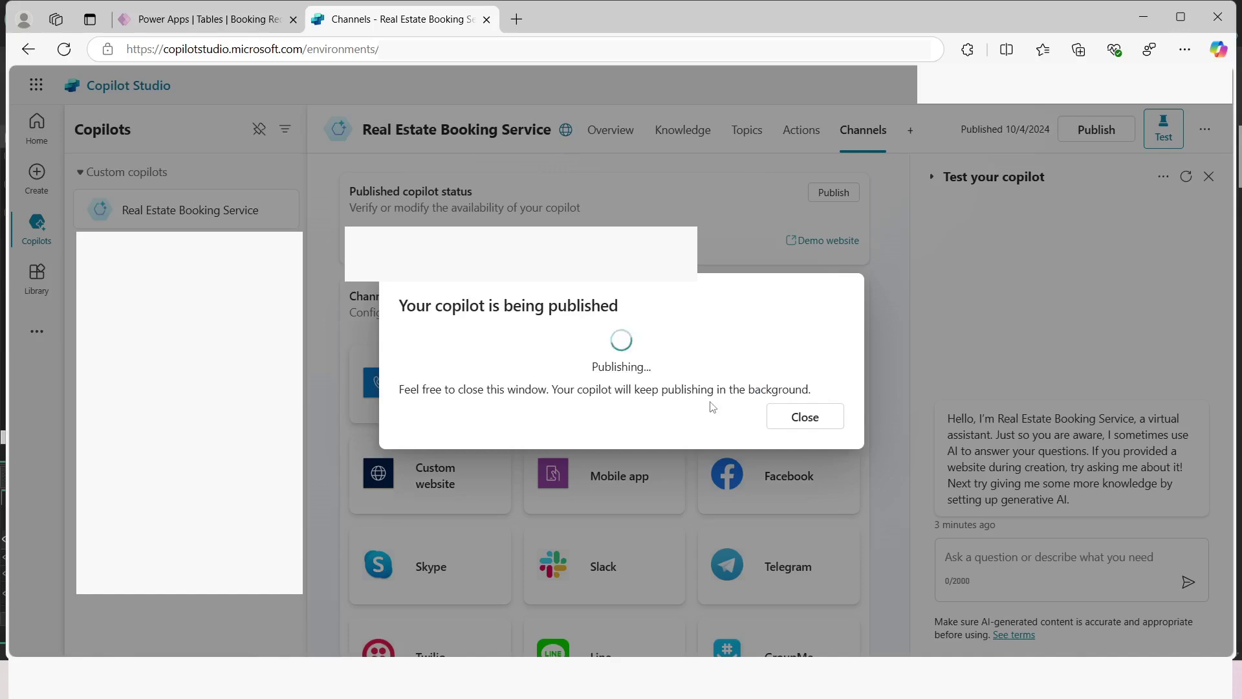
click(795, 419)
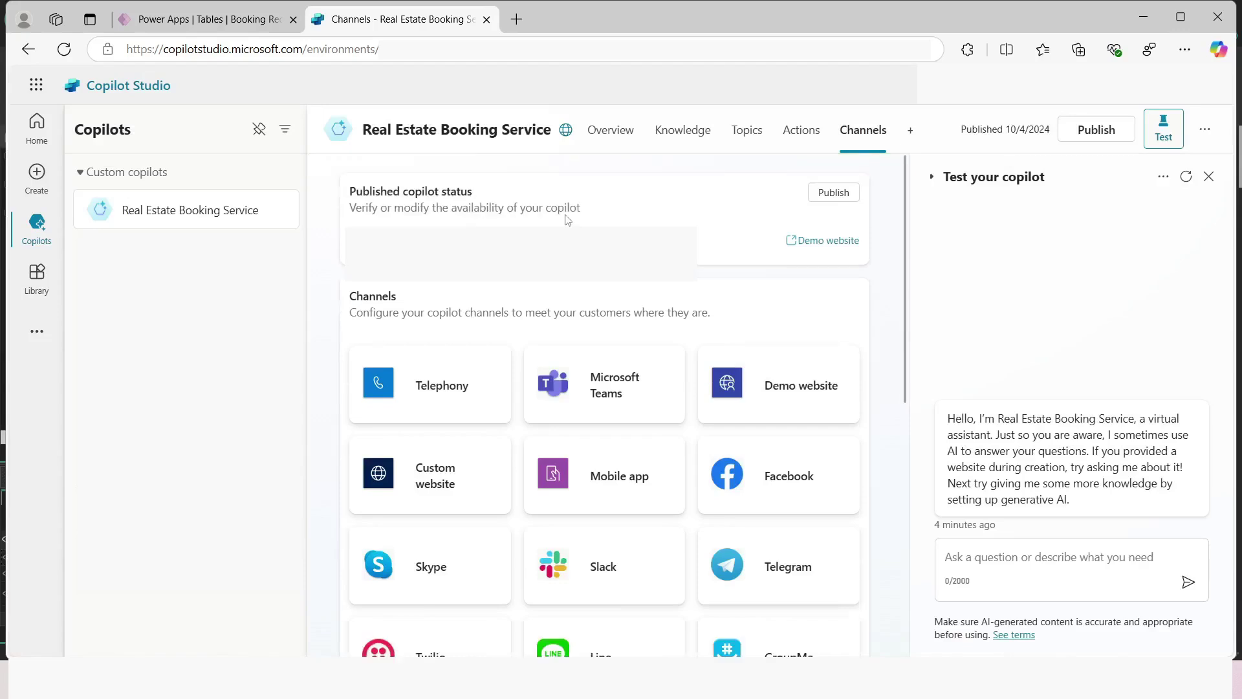
- Test the copilot on its demo website by asking "How do i make property booking?", and read through the answer before closing the site
click(1205, 129)
click(1056, 197)
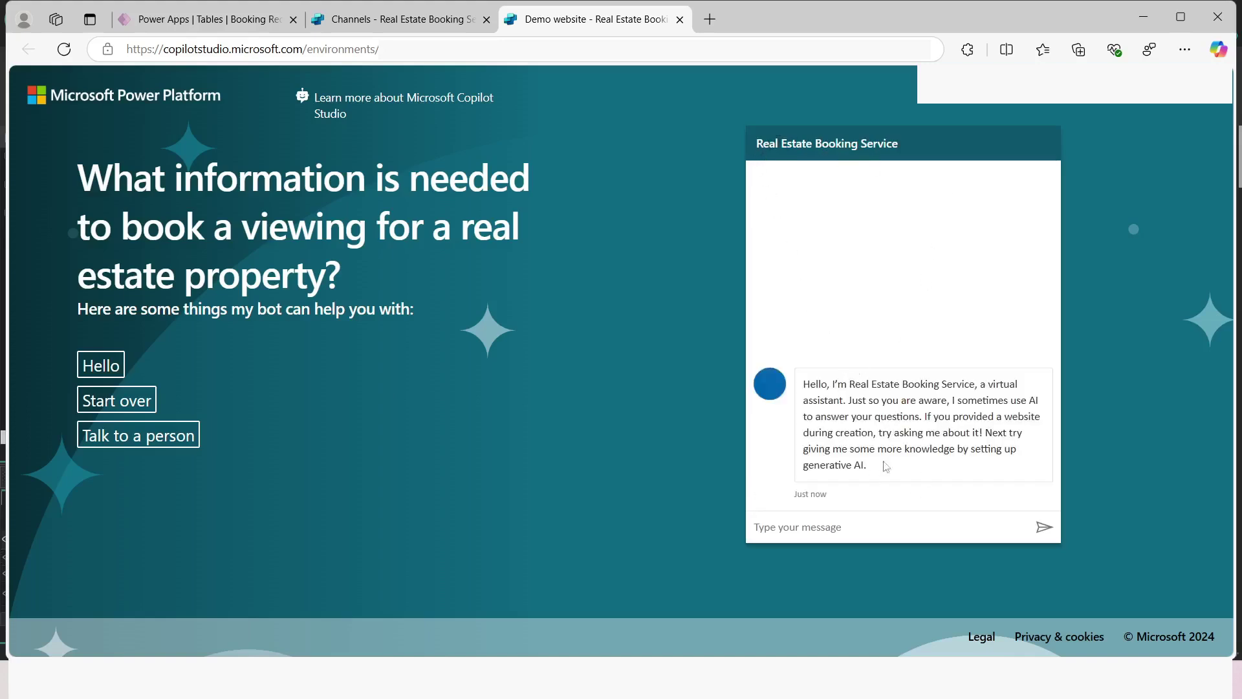
click(788, 525)
text(How do i make proper)
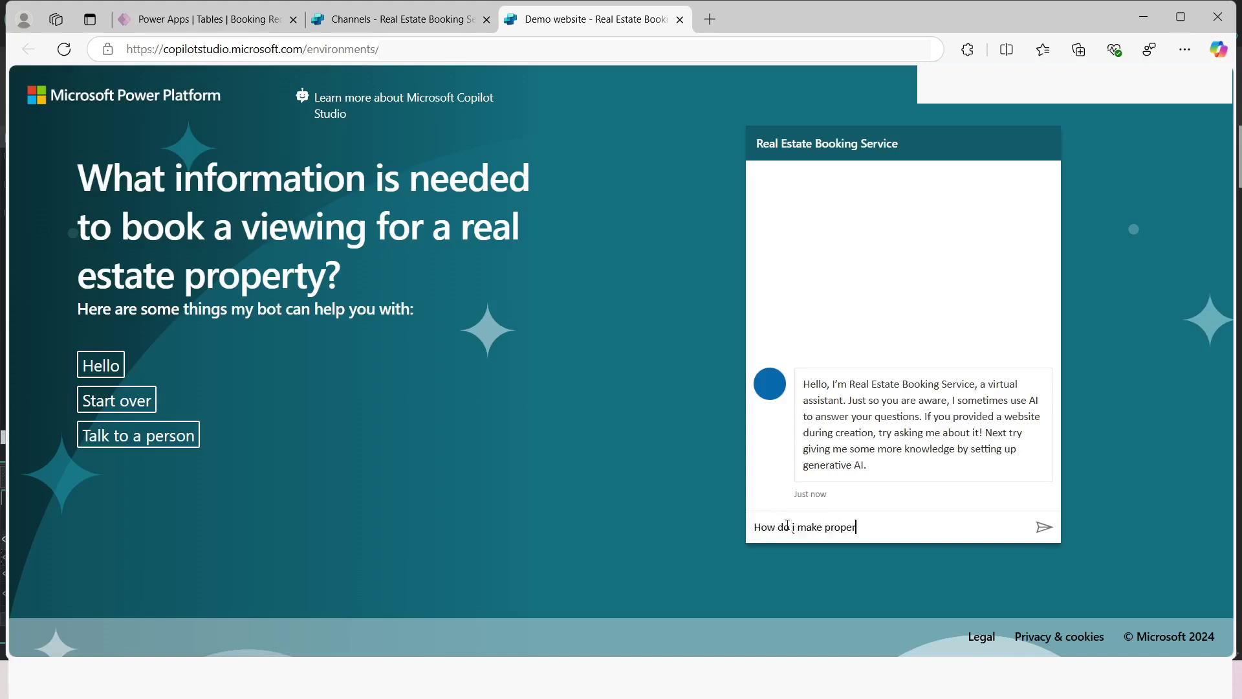
text(ty booking?)
key(Return)
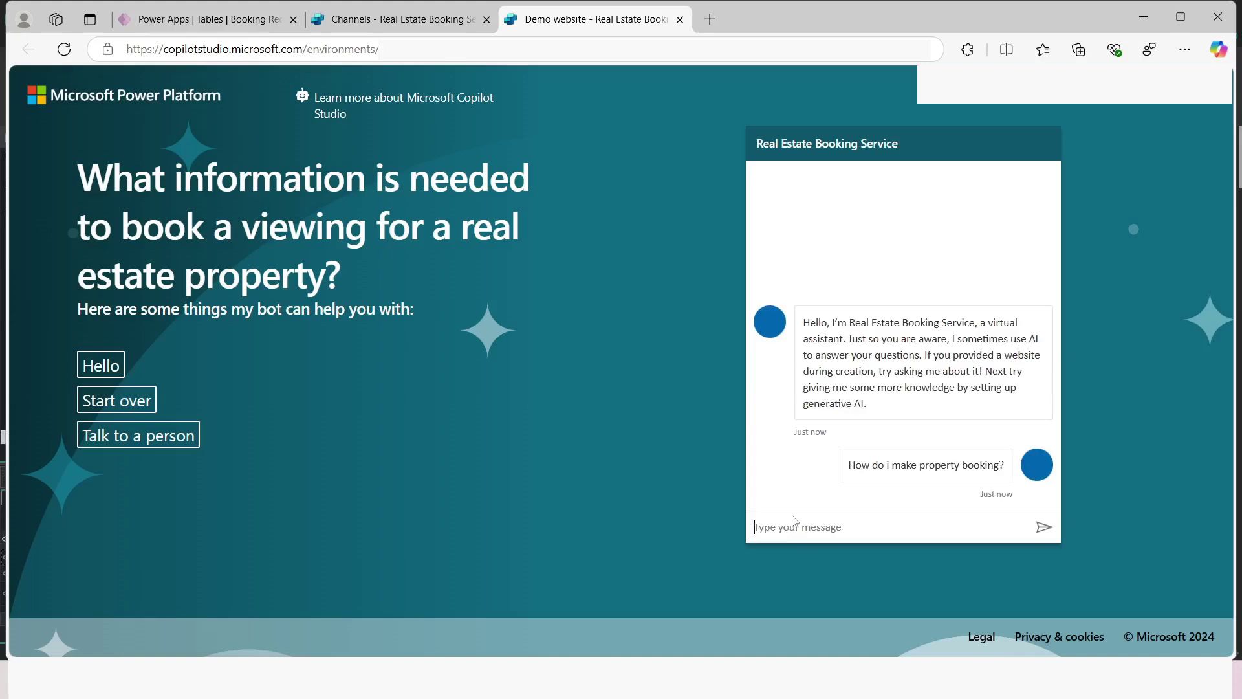
scroll(863, 370, up, 10)
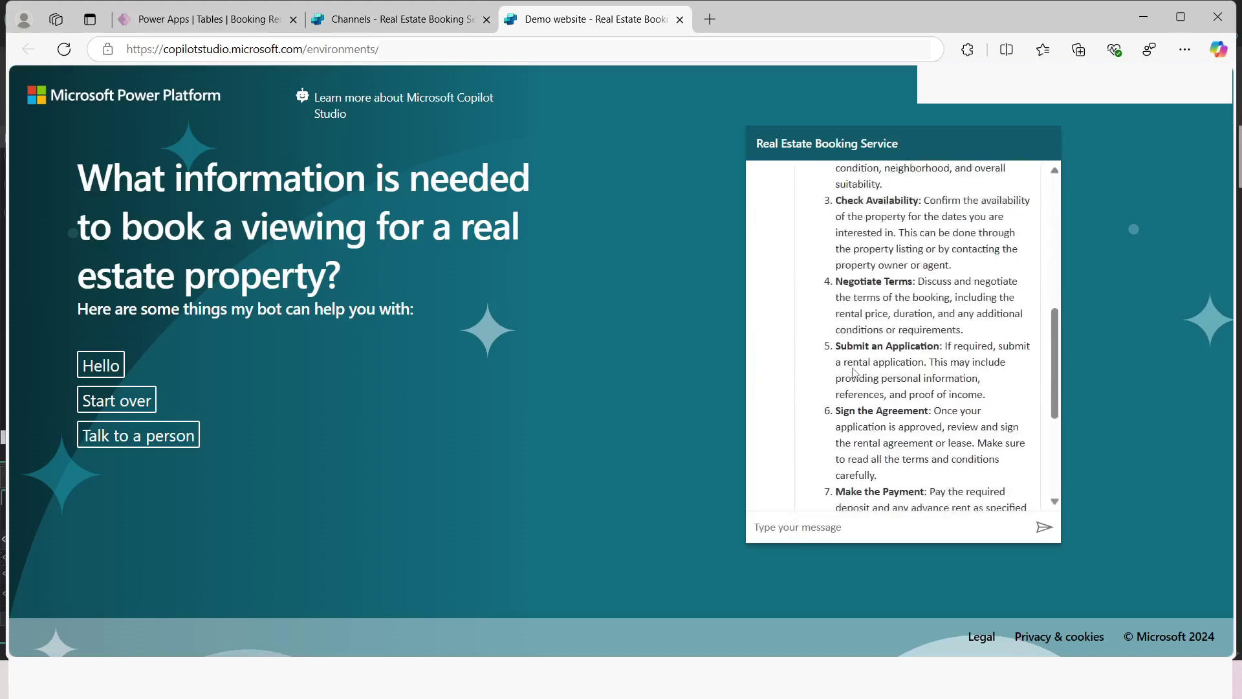
scroll(833, 389, up, 1)
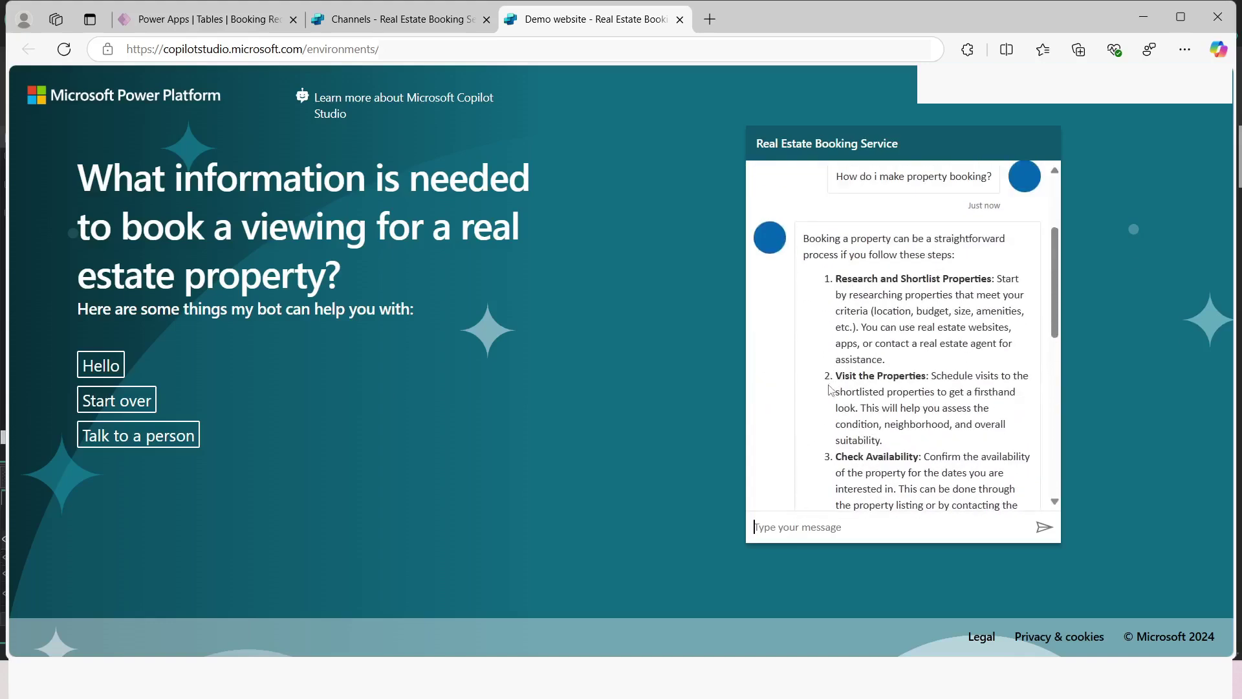
scroll(890, 374, down, 3)
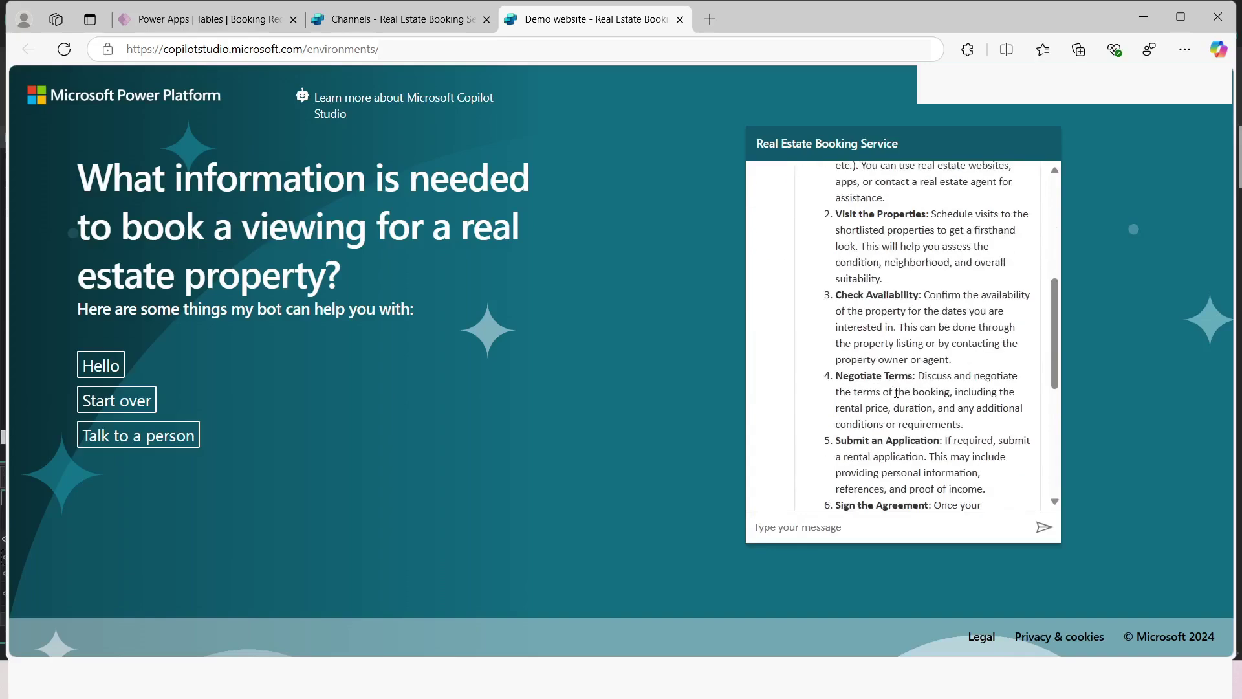
key(ctrl+w)
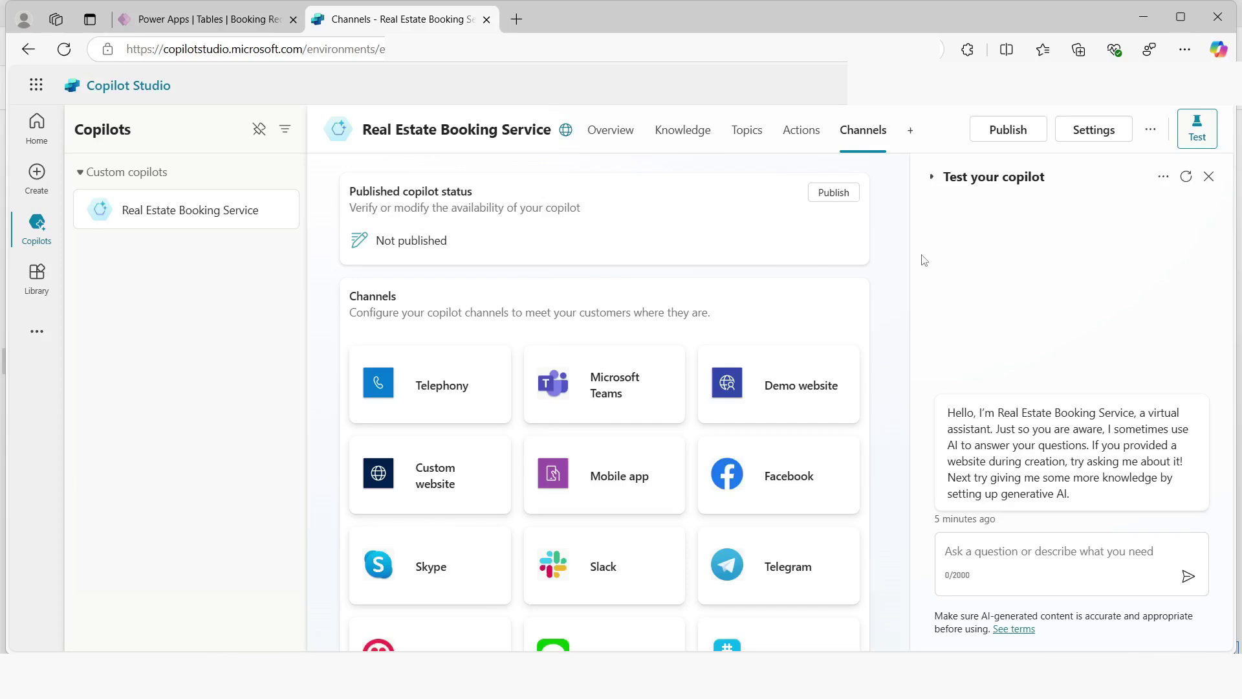